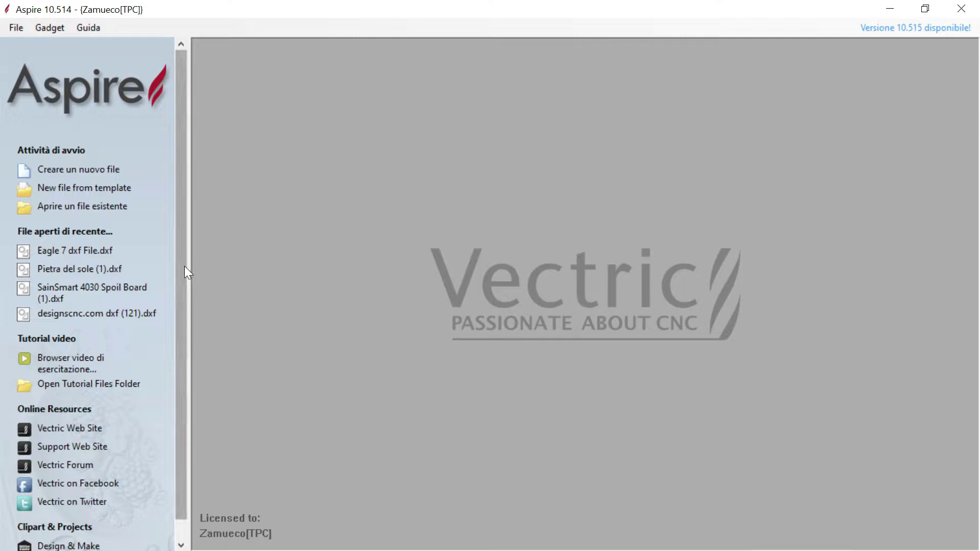
Create a single-sided 200 × 150 × 20 mm job and import the bitmap Immagine from the Download folder.
click(111, 170)
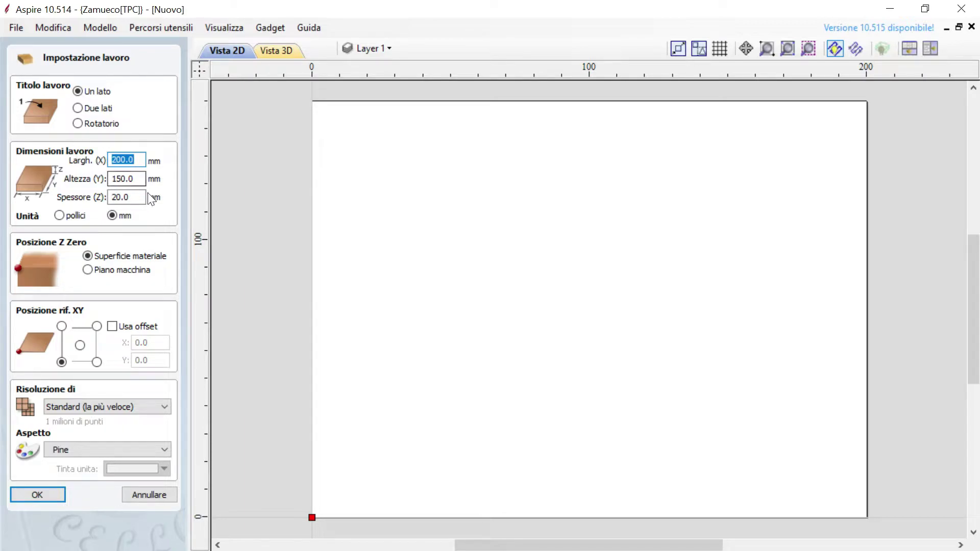
click(37, 495)
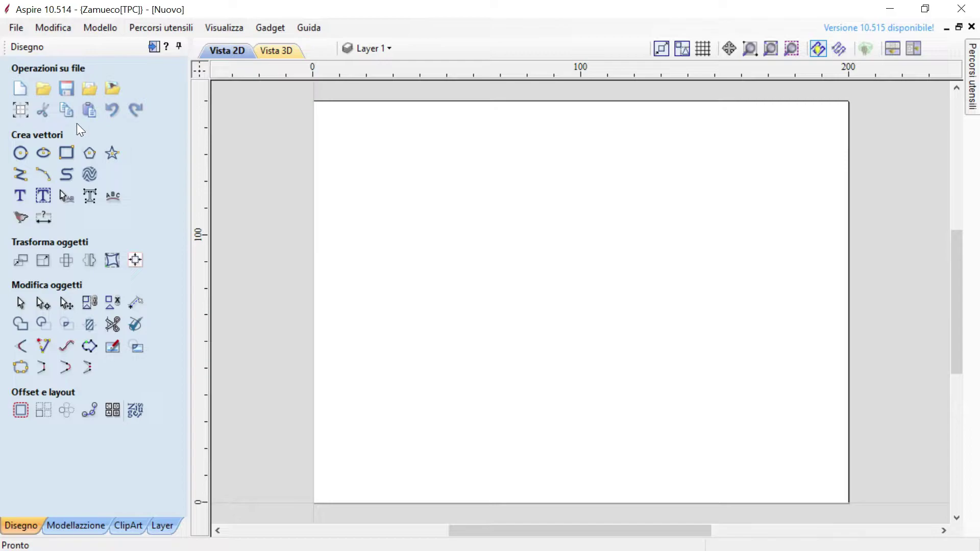
click(113, 89)
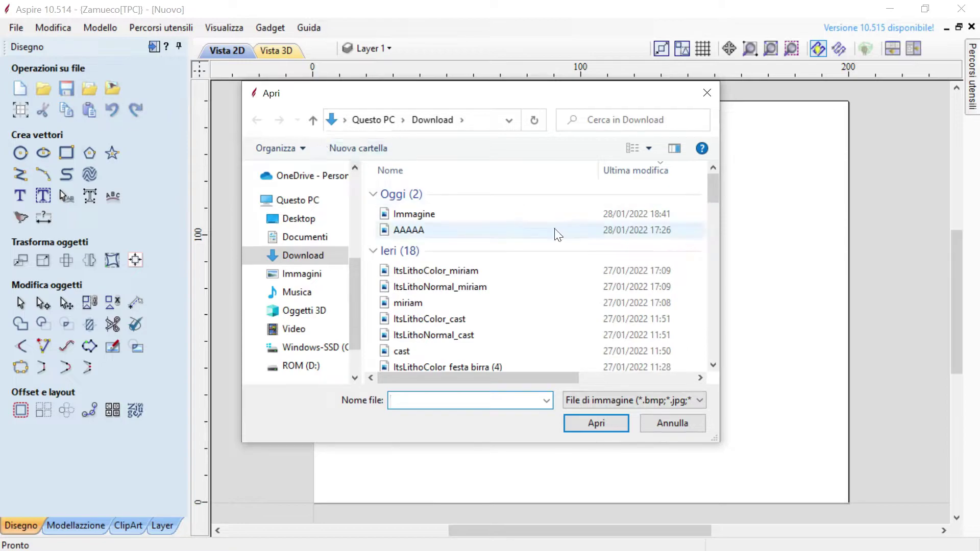
click(430, 218)
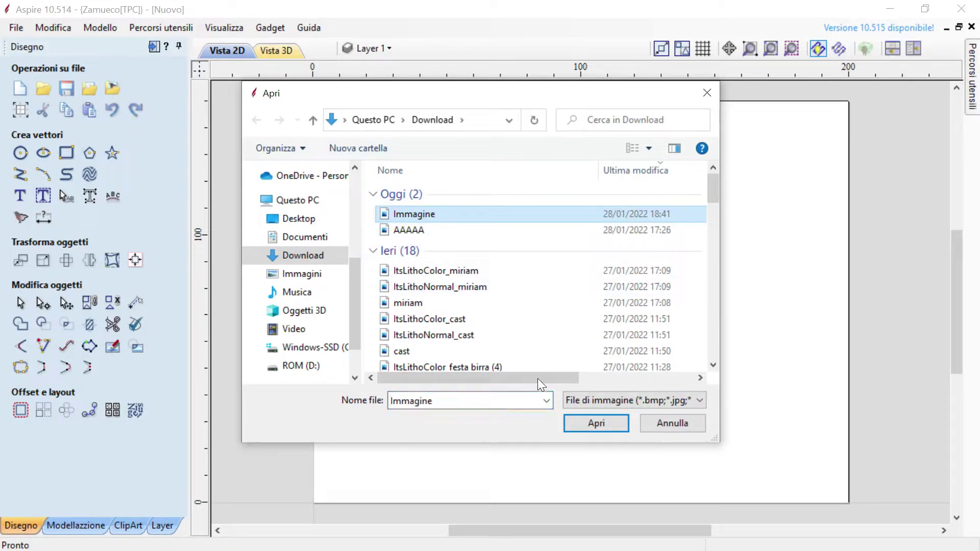
click(582, 421)
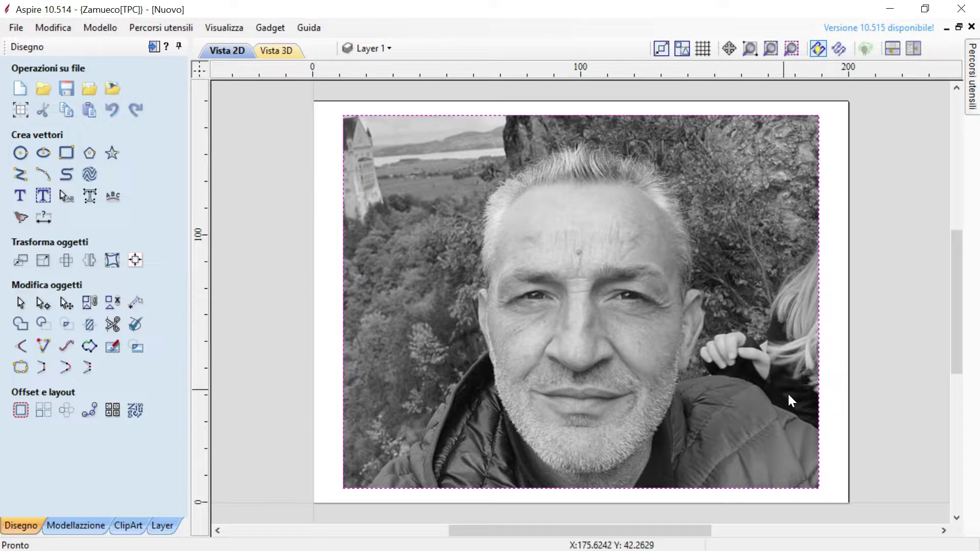
Trace a closed polyline around the man's head and shoulders, following the jacket edges and closing it along the photo's lower edge.
click(20, 183)
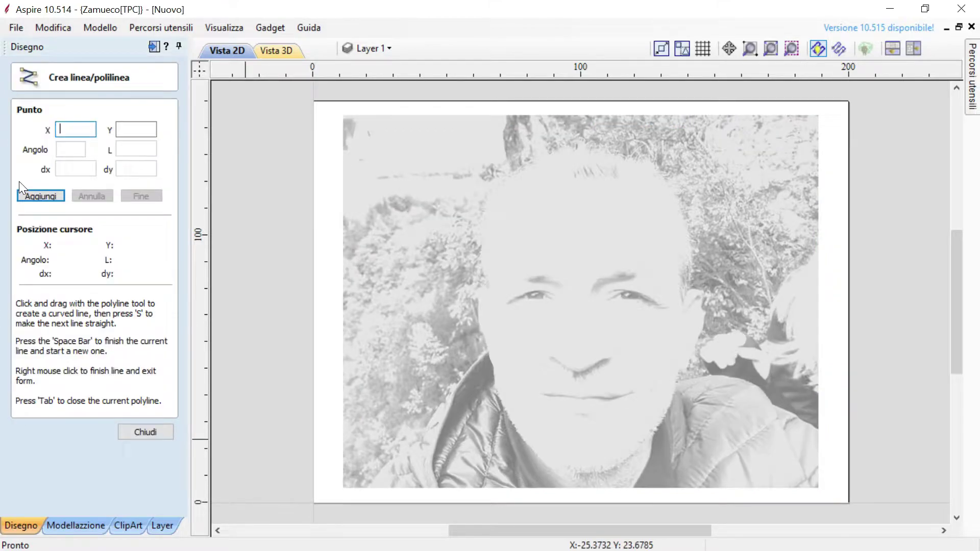
click(368, 487)
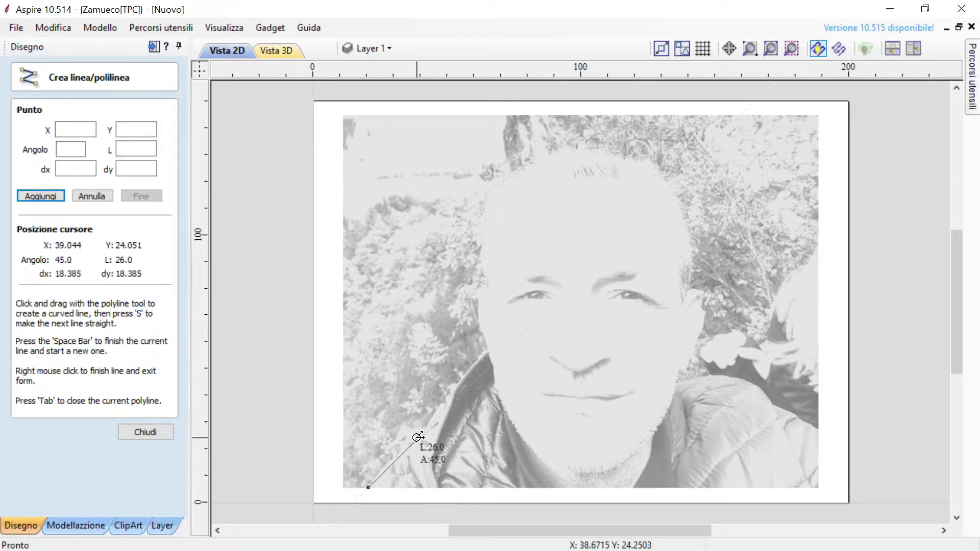
click(417, 437)
click(451, 389)
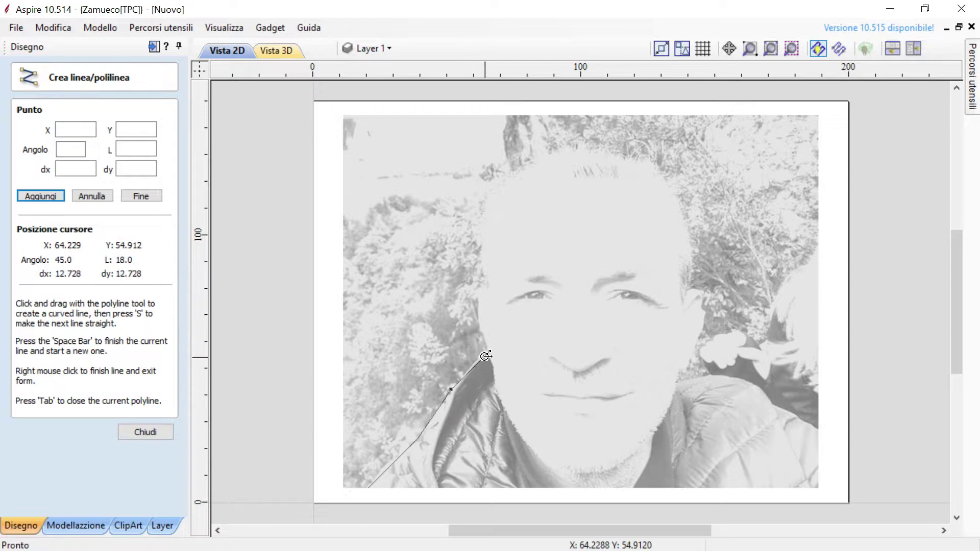
click(488, 352)
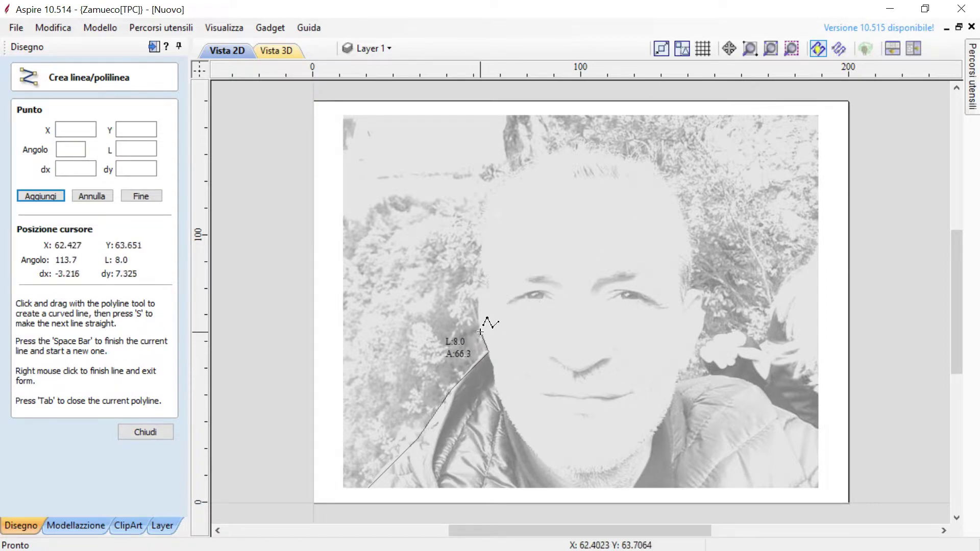
click(480, 331)
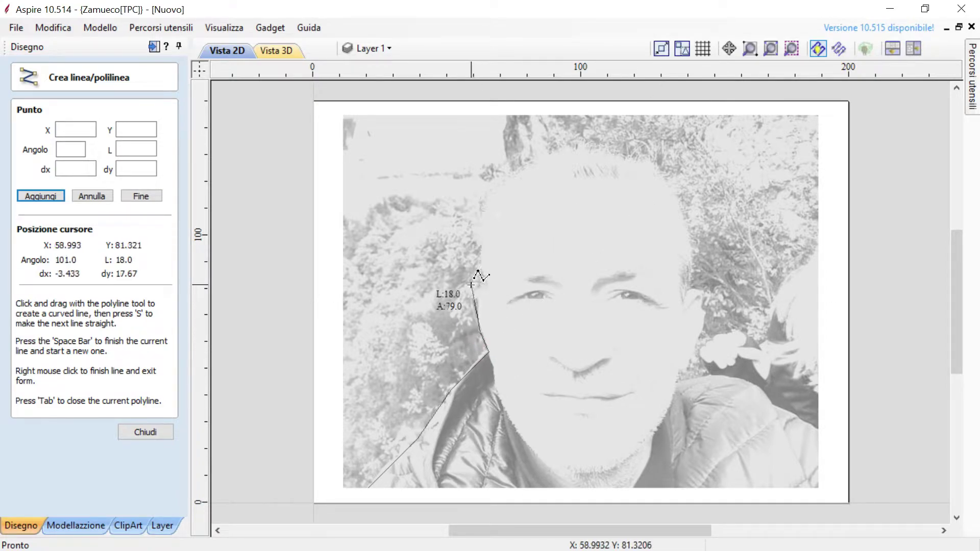
click(473, 292)
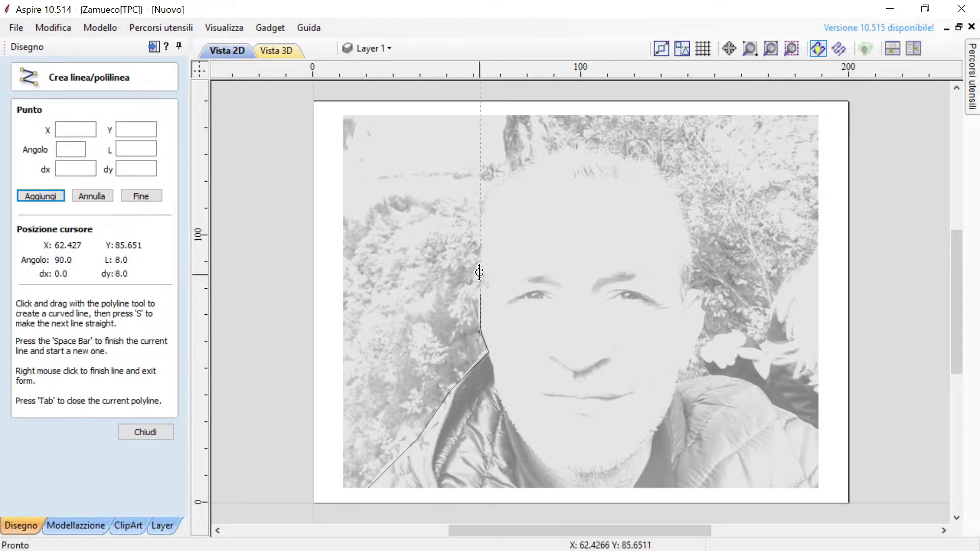
click(480, 229)
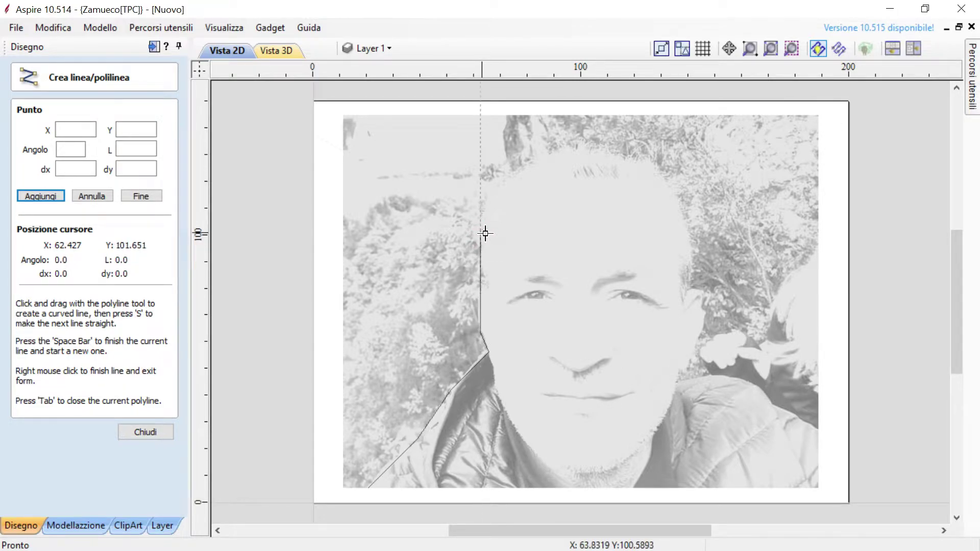
click(487, 196)
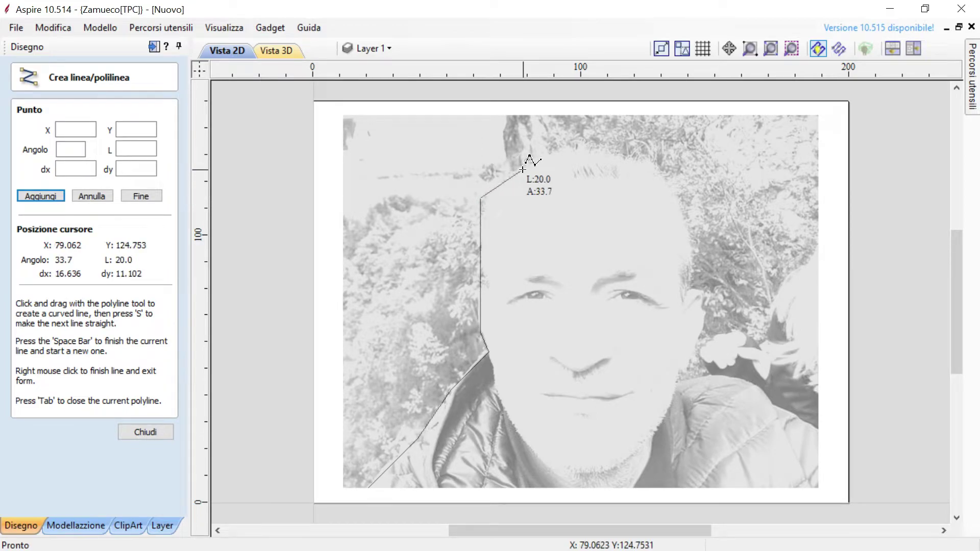
click(524, 166)
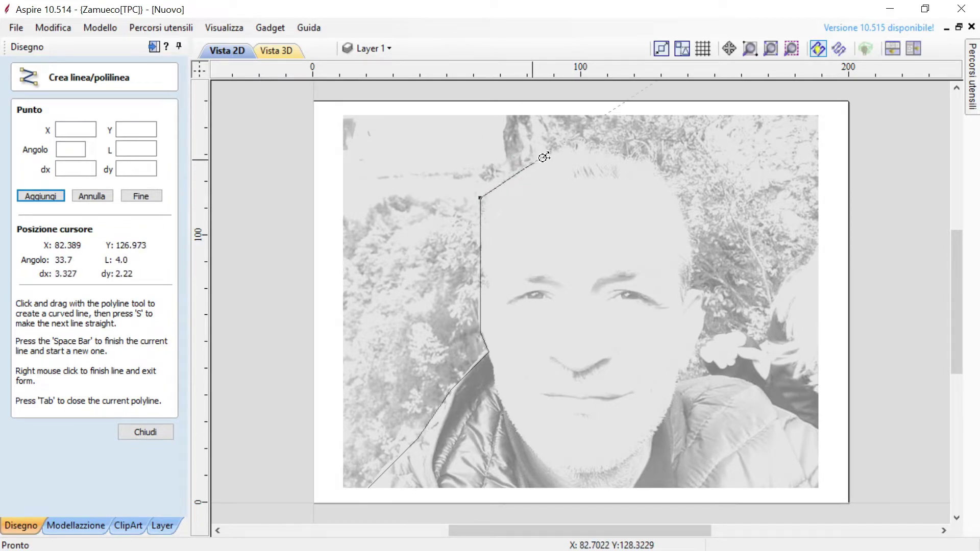
click(567, 144)
click(640, 153)
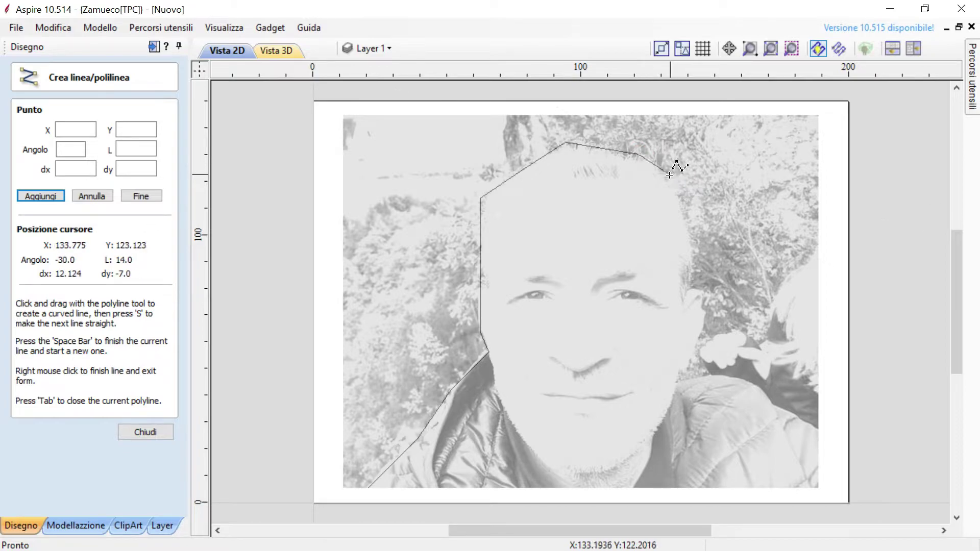
click(659, 172)
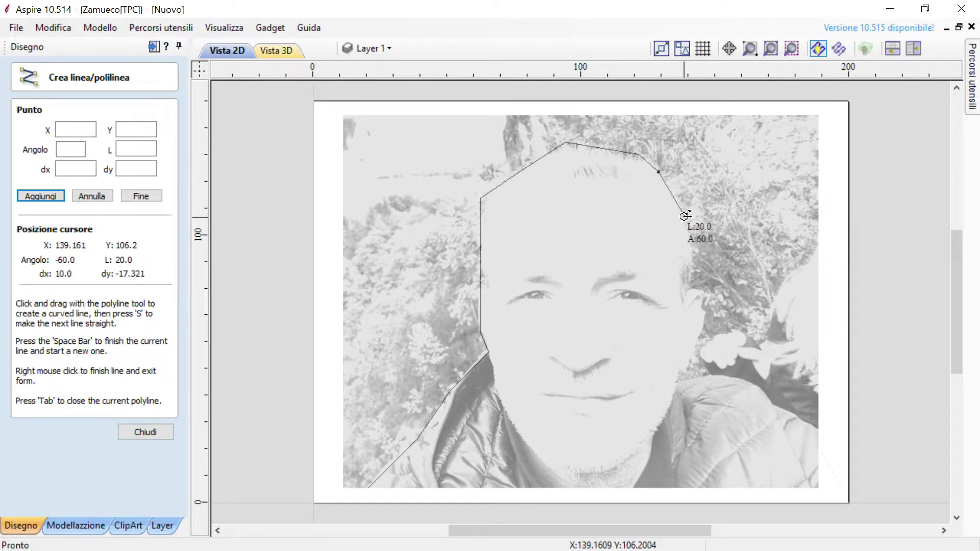
click(683, 211)
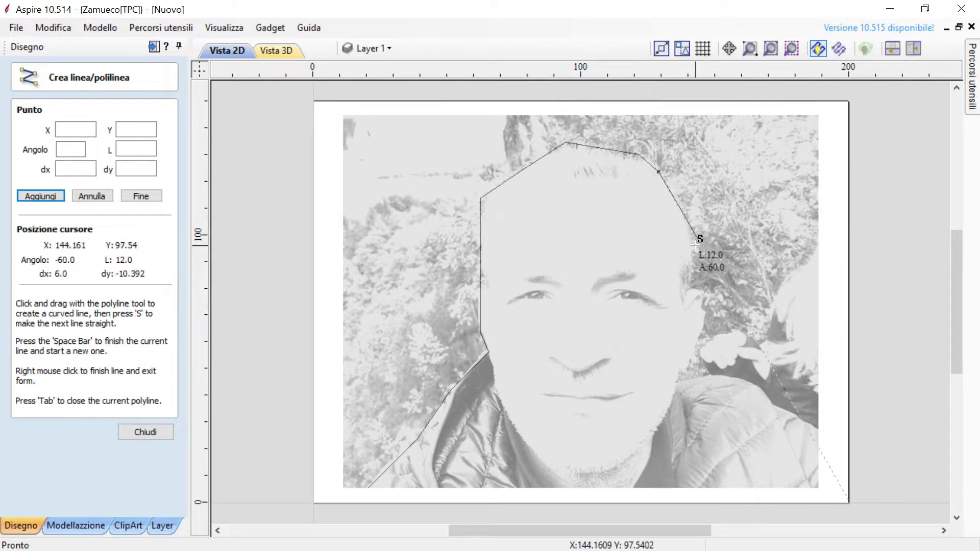
click(695, 244)
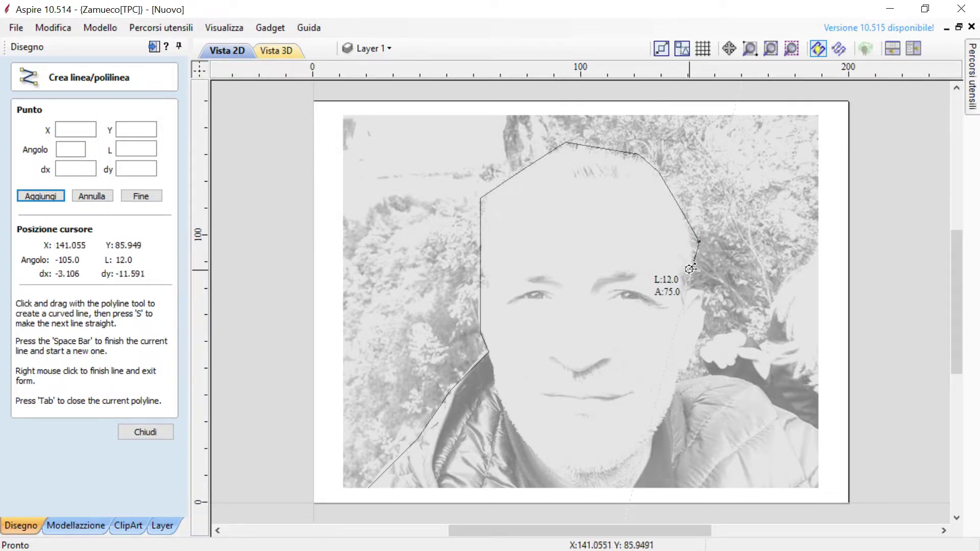
click(688, 288)
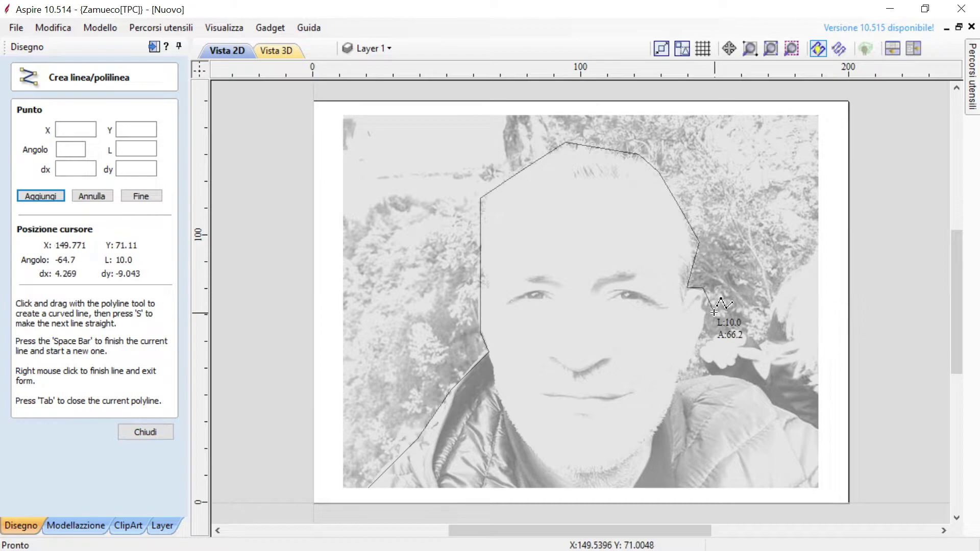
click(707, 303)
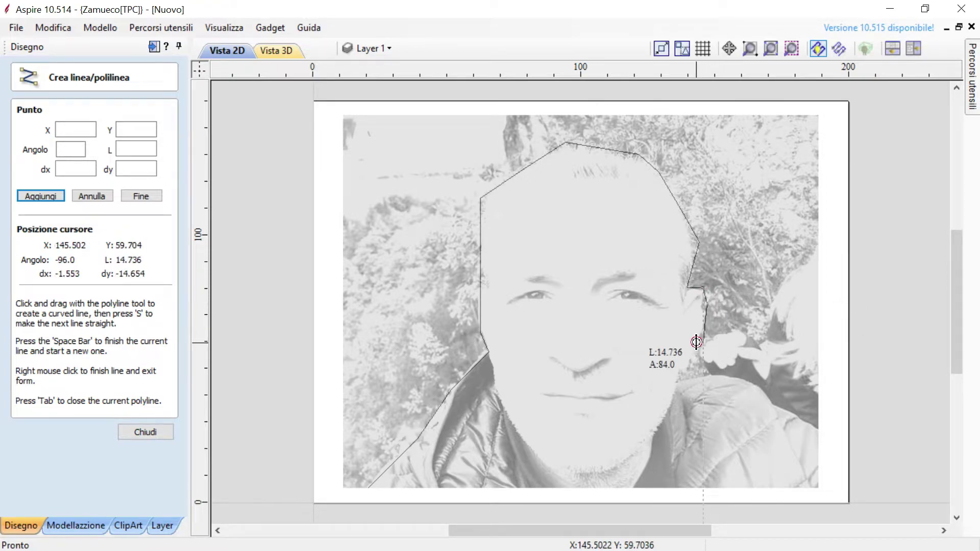
click(699, 342)
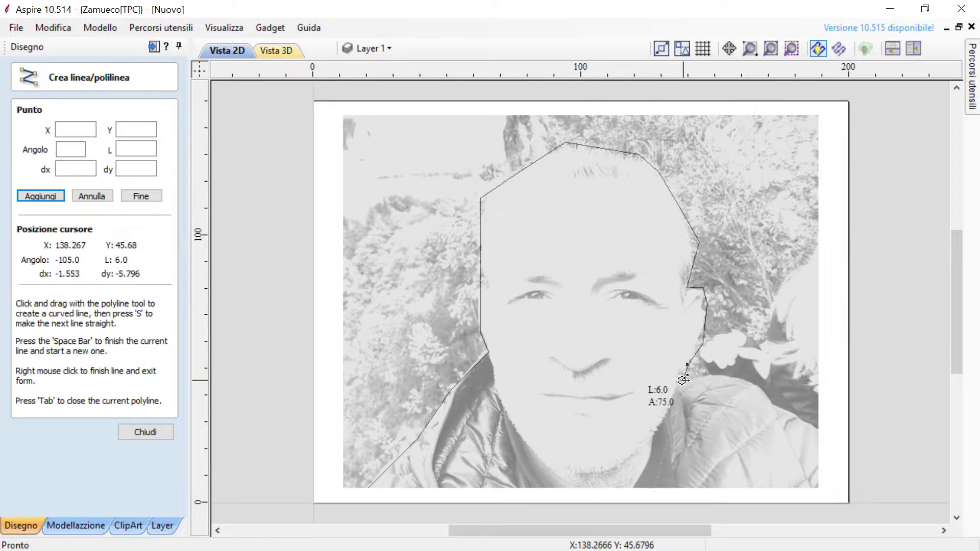
click(675, 382)
click(715, 372)
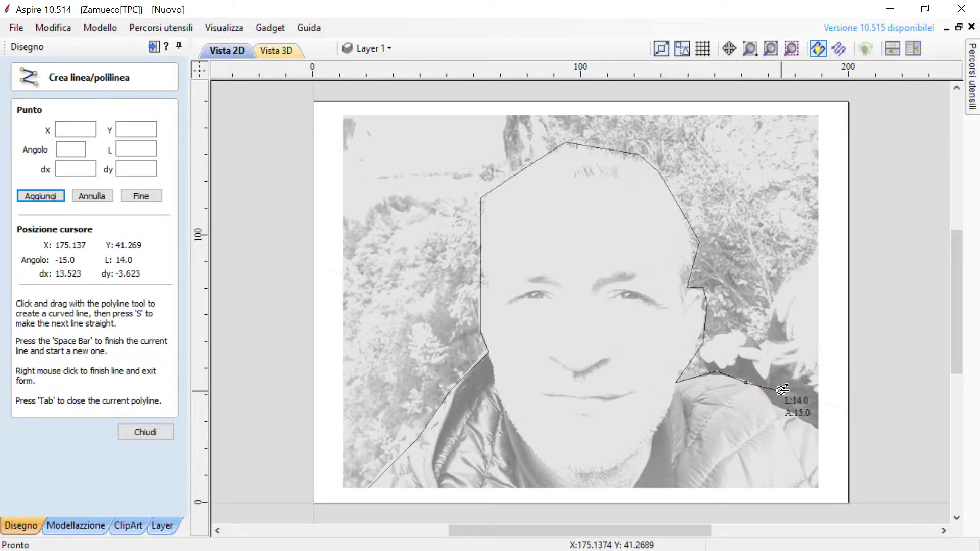
click(774, 403)
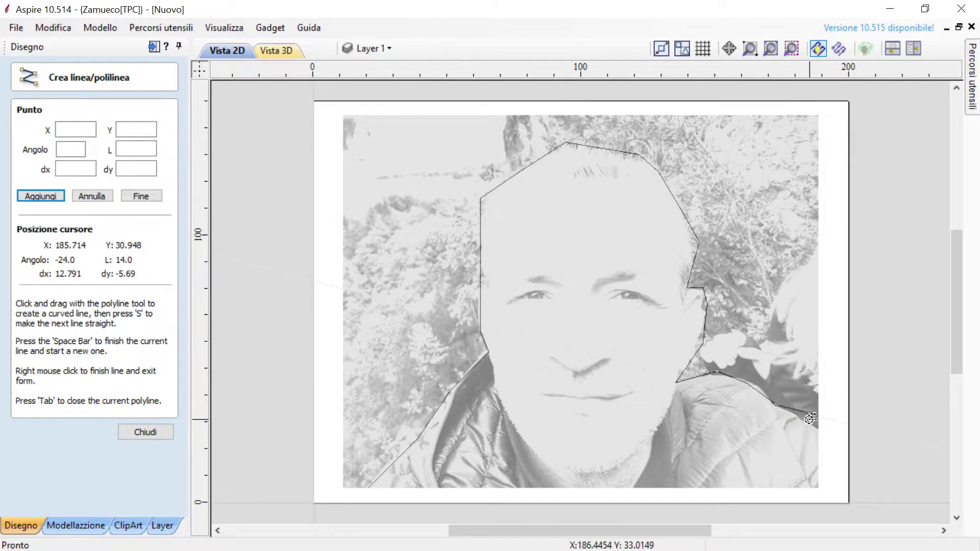
click(814, 425)
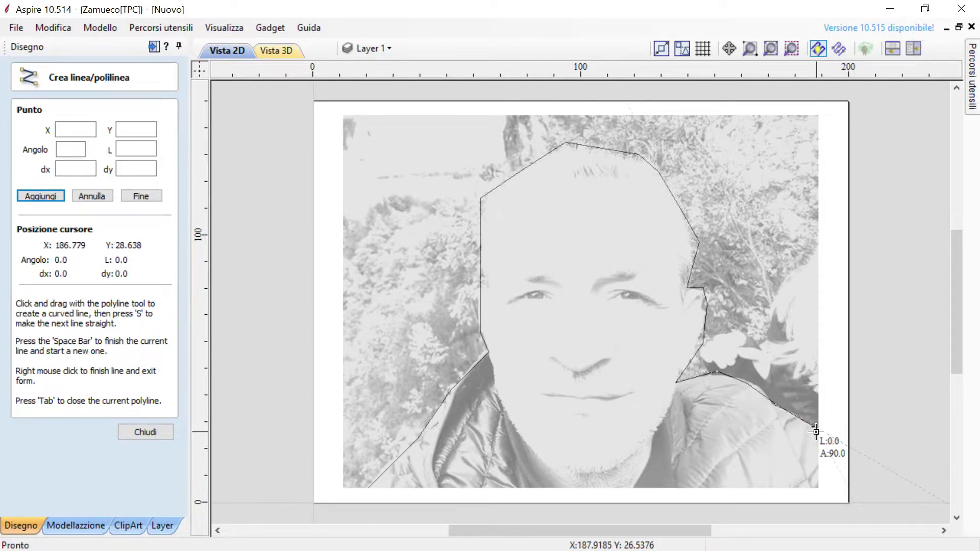
click(815, 486)
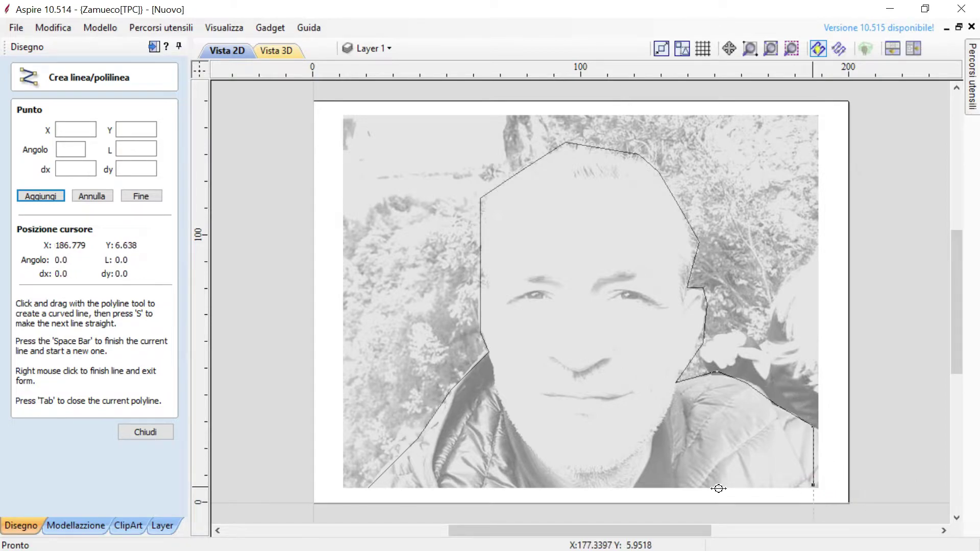
click(365, 489)
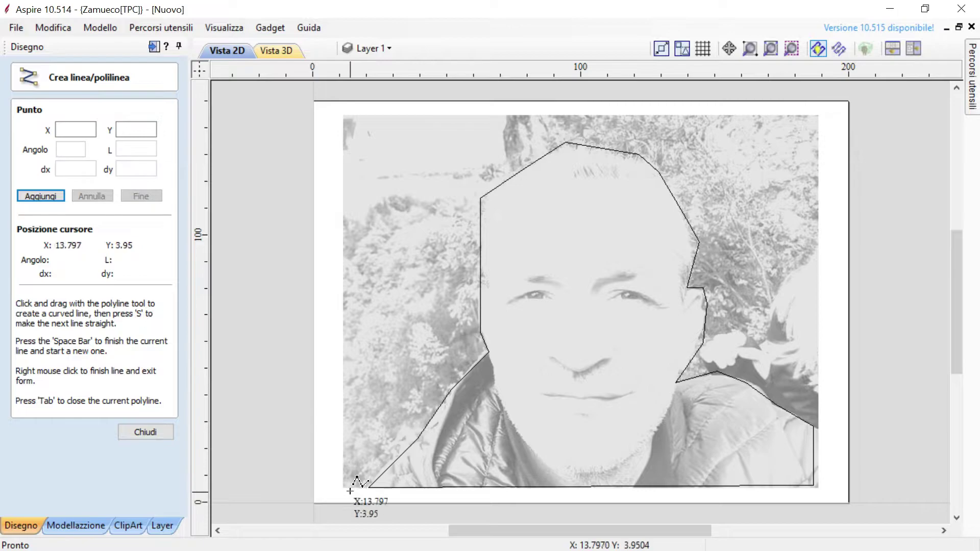
click(145, 432)
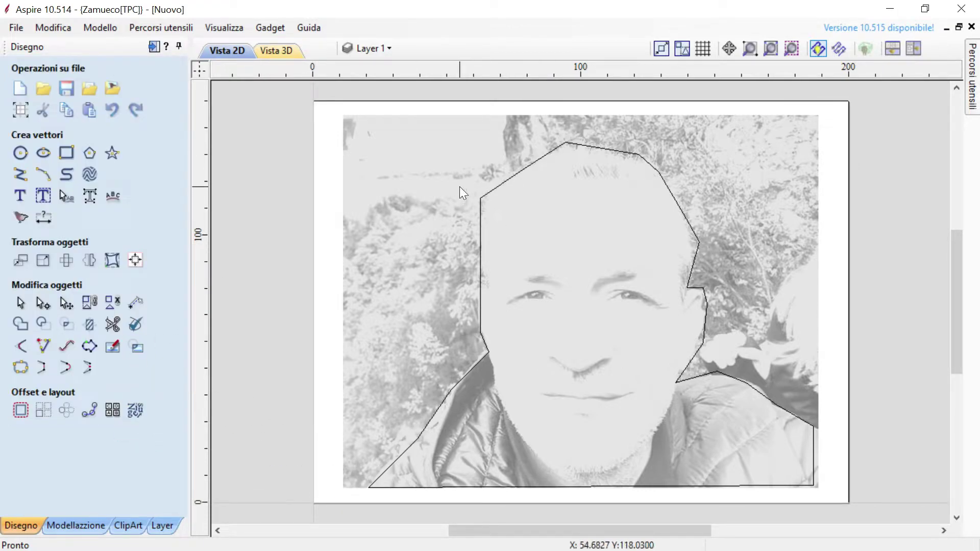
In node editing, shift the outline's node where the collar meets the face slightly outward and smooth that point.
click(491, 189)
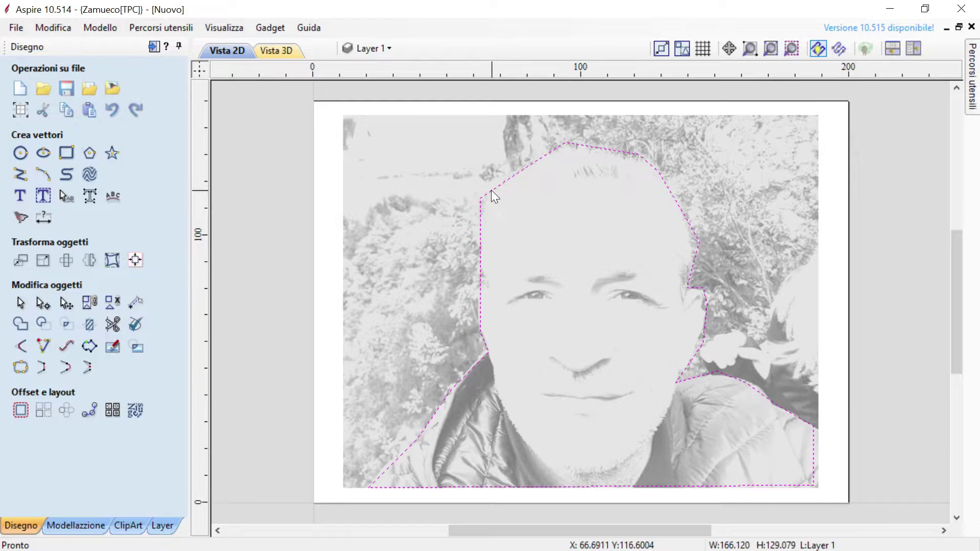
right_click(491, 190)
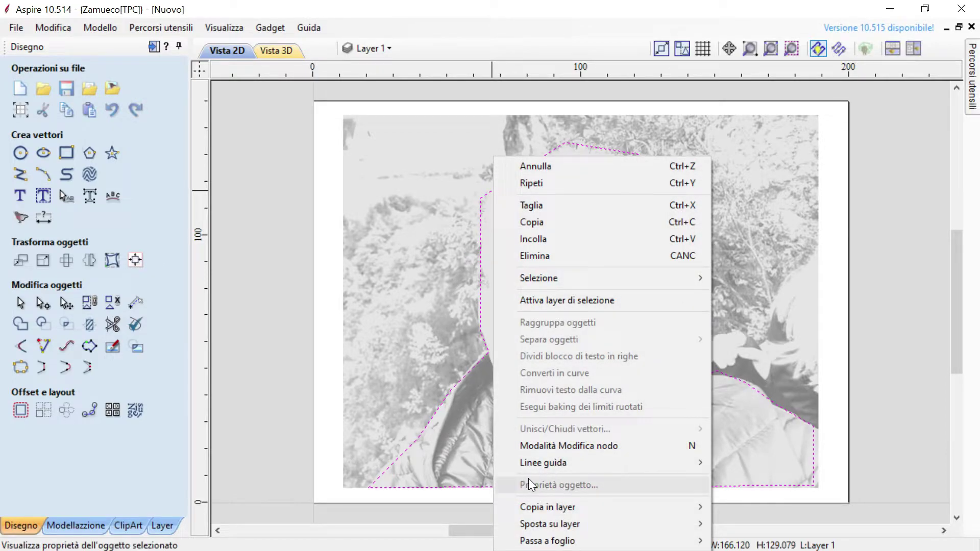
click(551, 445)
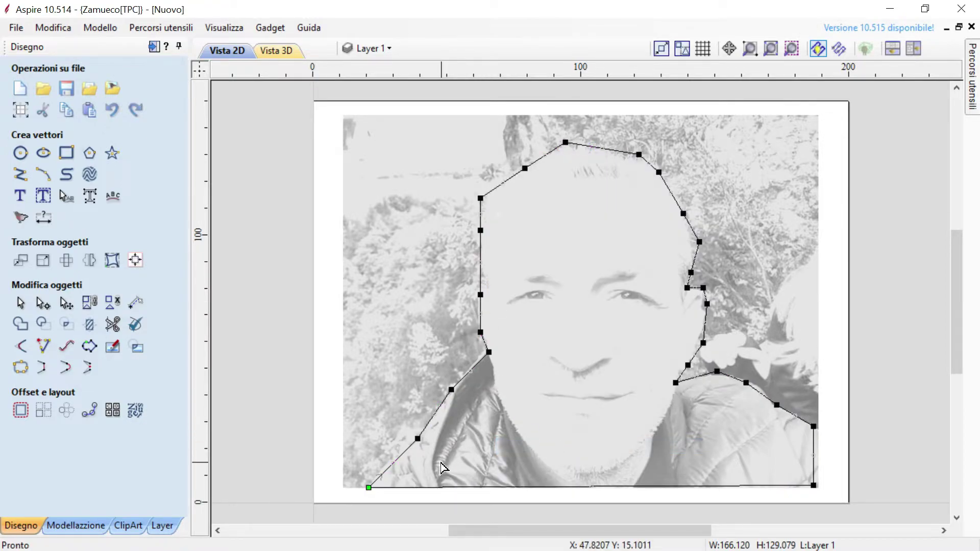
scroll(449, 389, up, 4)
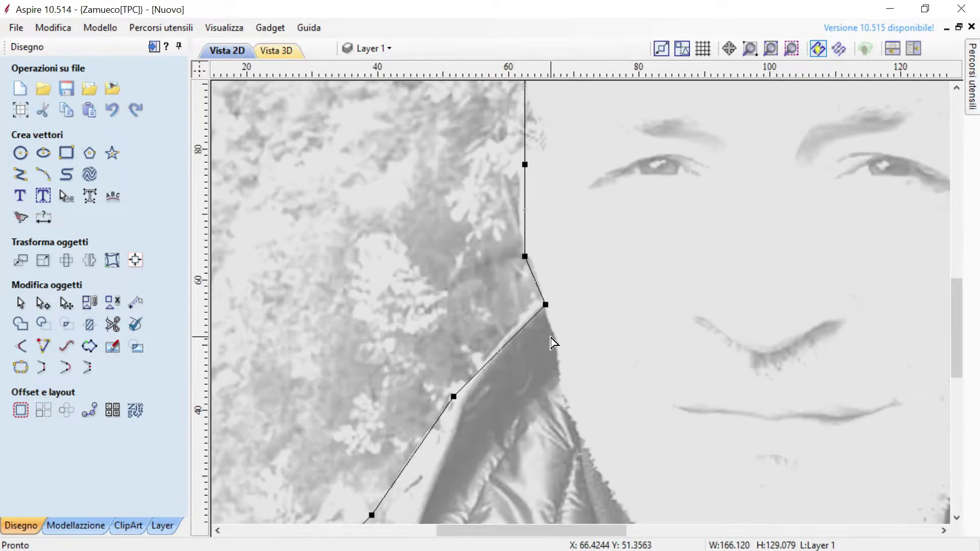
click(540, 302)
drag(538, 301, 532, 301)
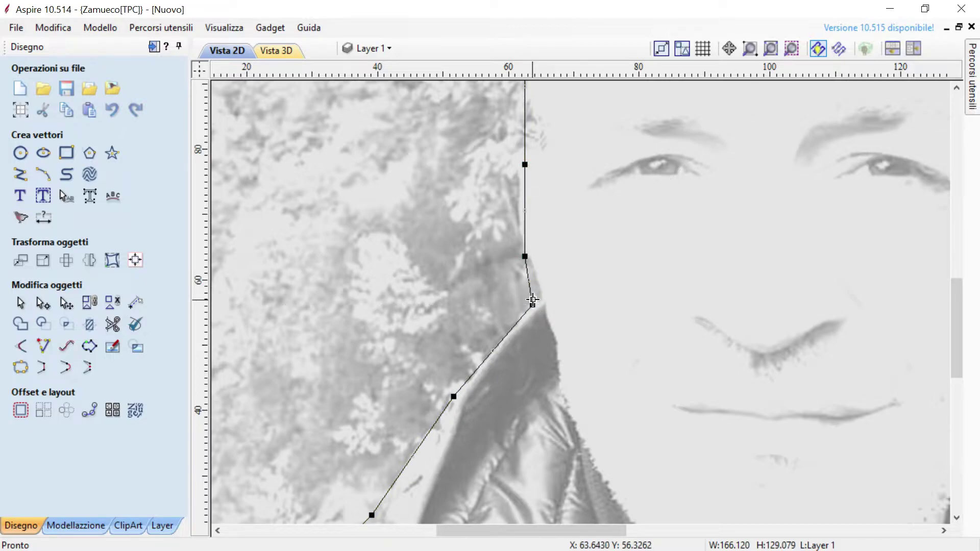
right_click(534, 301)
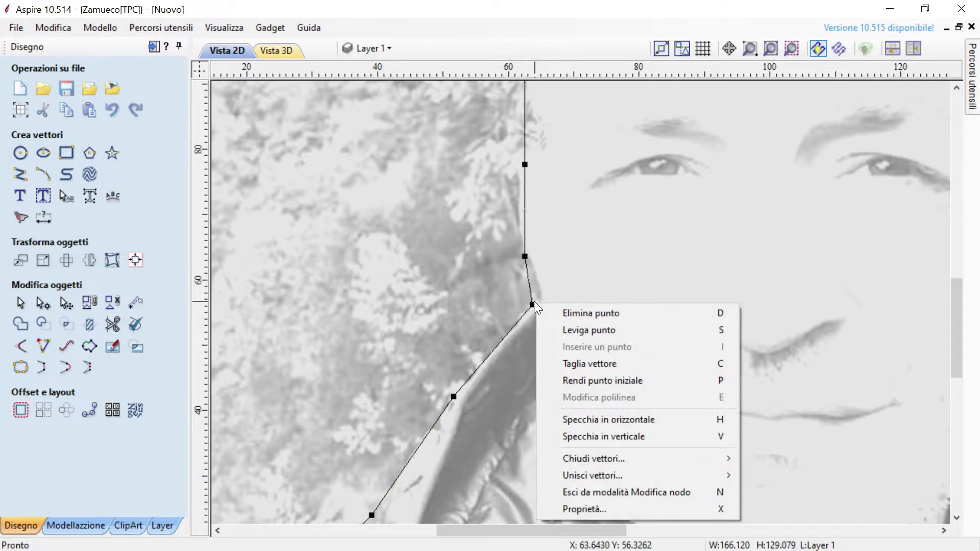
click(551, 329)
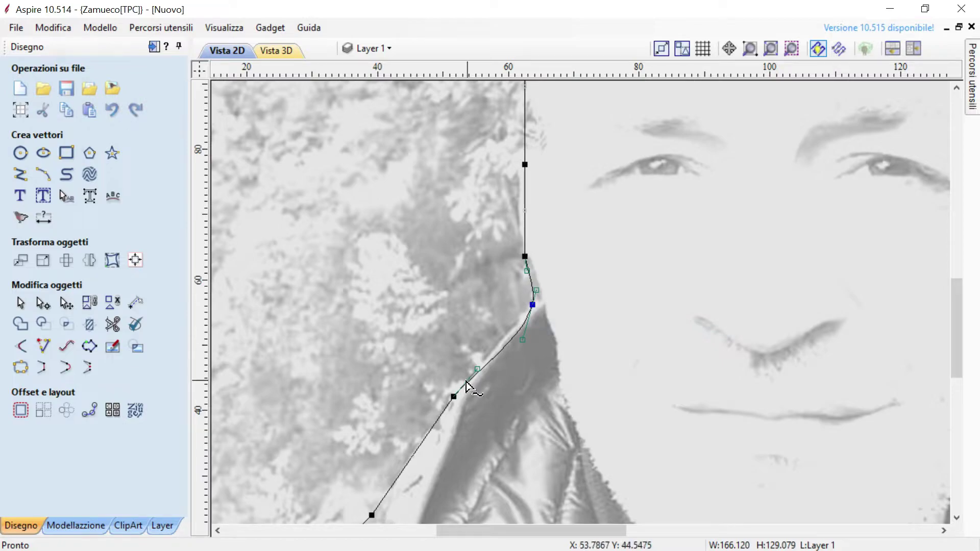
Smooth the node below the collar tip, shift the node at the man's ear slightly outward, smooth it and tilt its curve handle.
right_click(452, 396)
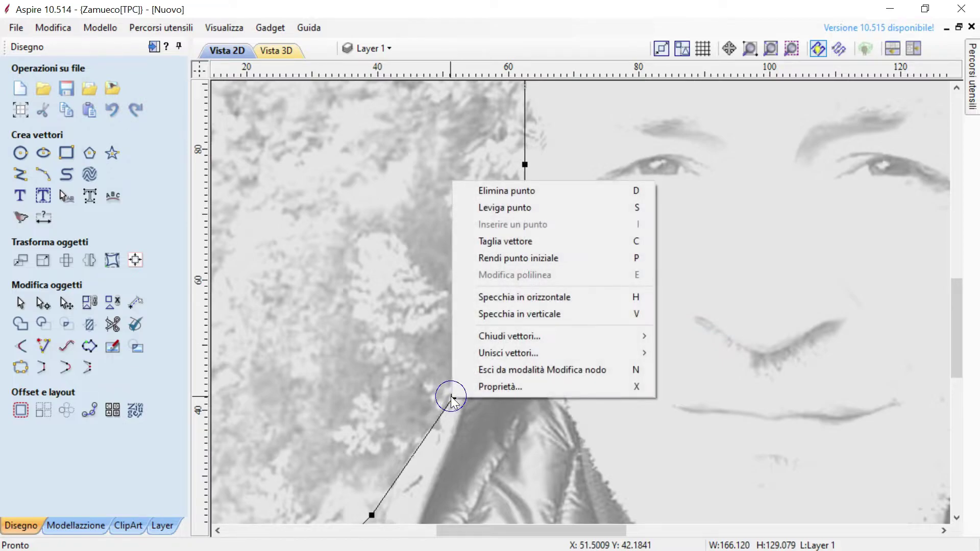
click(488, 209)
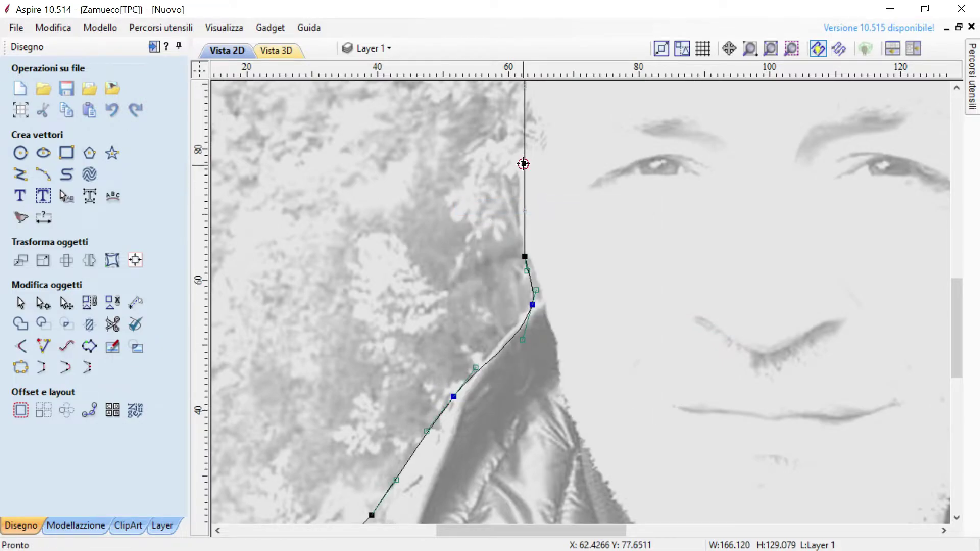
drag(523, 164, 516, 151)
right_click(516, 151)
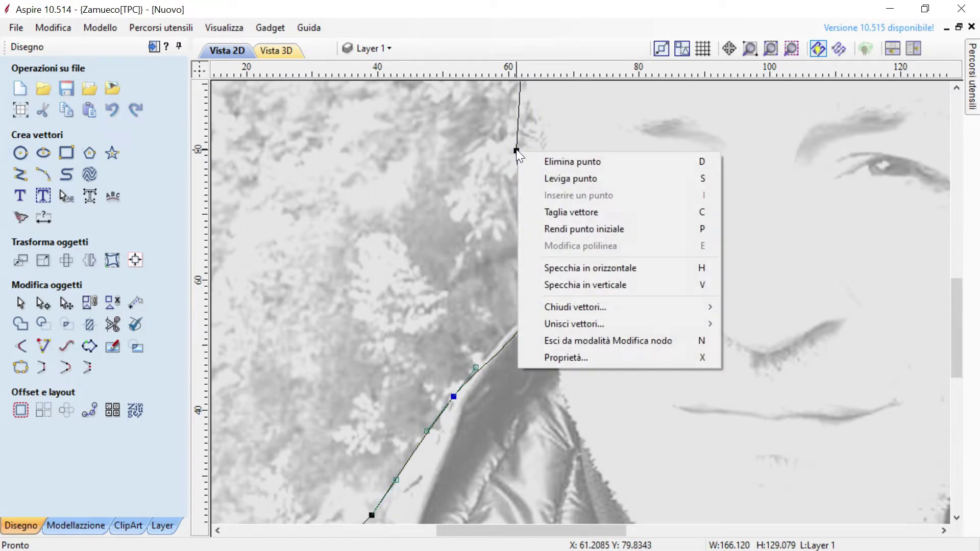
click(554, 173)
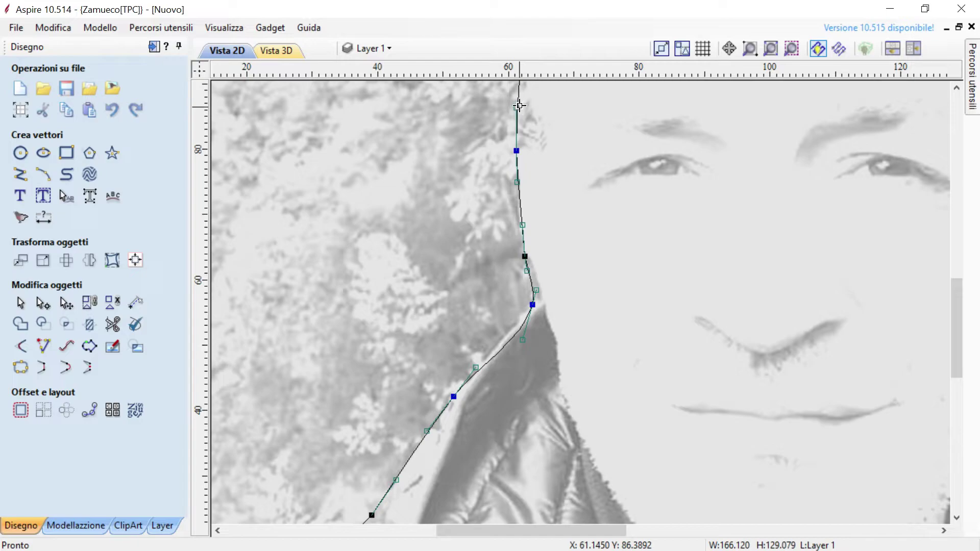
drag(518, 107, 542, 123)
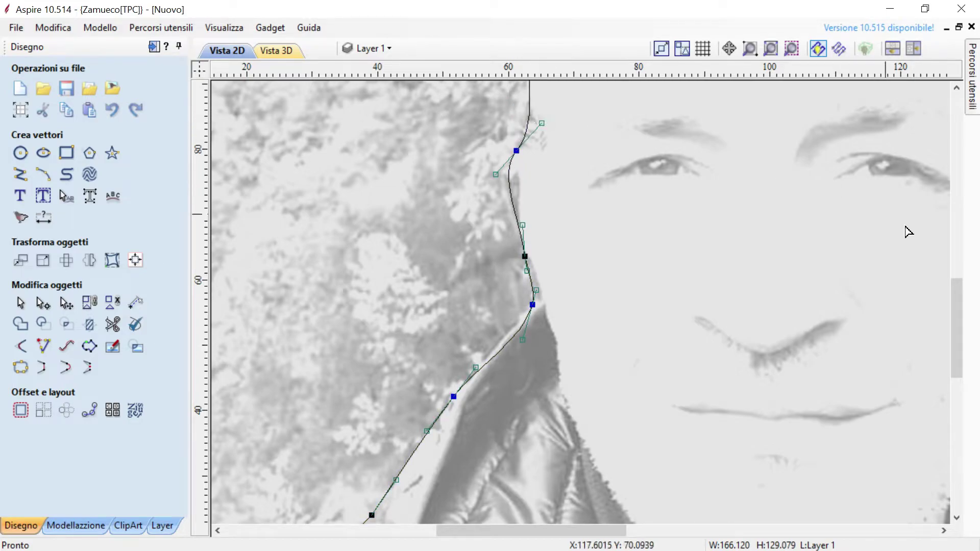
Shift the corner node where the head's side meets the crown about 1.5 mm inward and smooth it.
drag(955, 312, 957, 244)
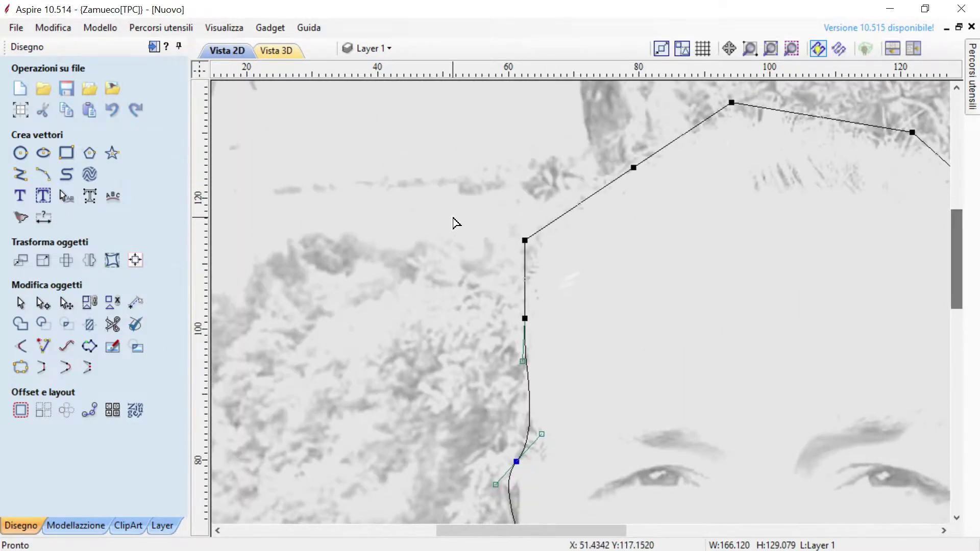
drag(529, 241, 535, 240)
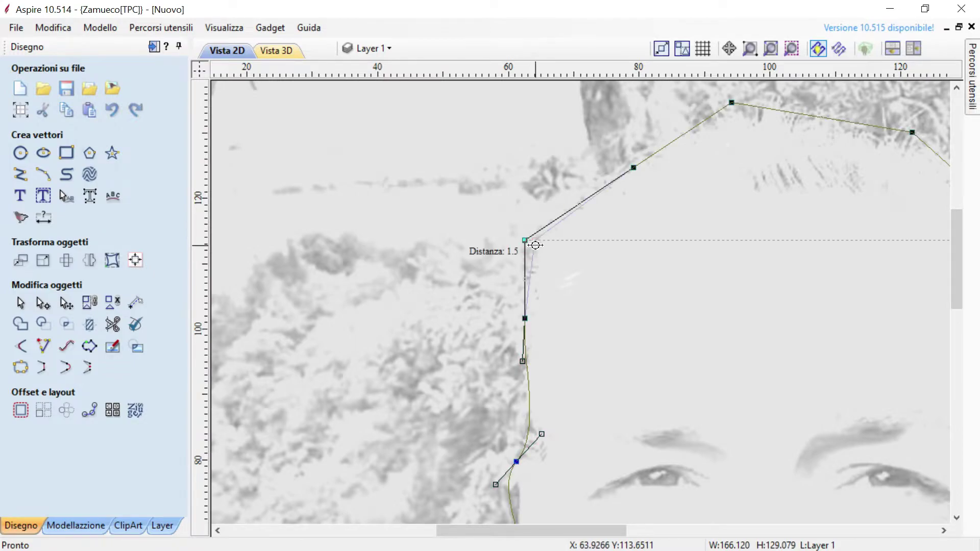
right_click(536, 244)
click(566, 276)
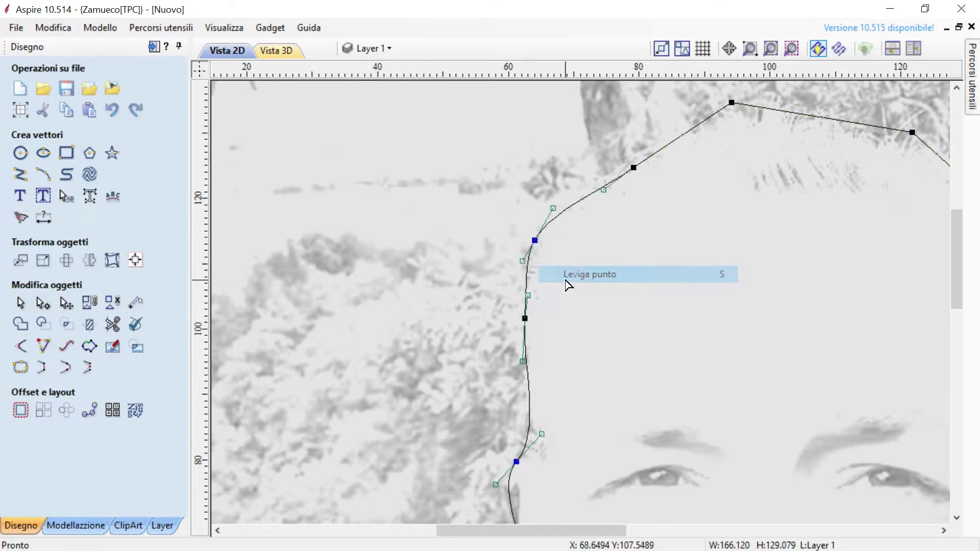
Lower the node at the top of the head to the hairline and smooth it together with the next crown node.
drag(734, 116, 733, 116)
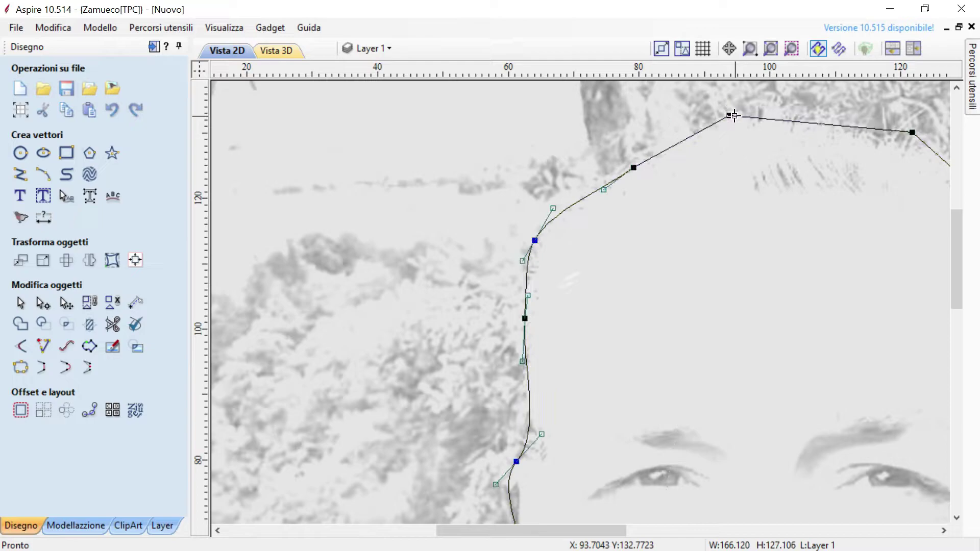
right_click(731, 116)
click(766, 144)
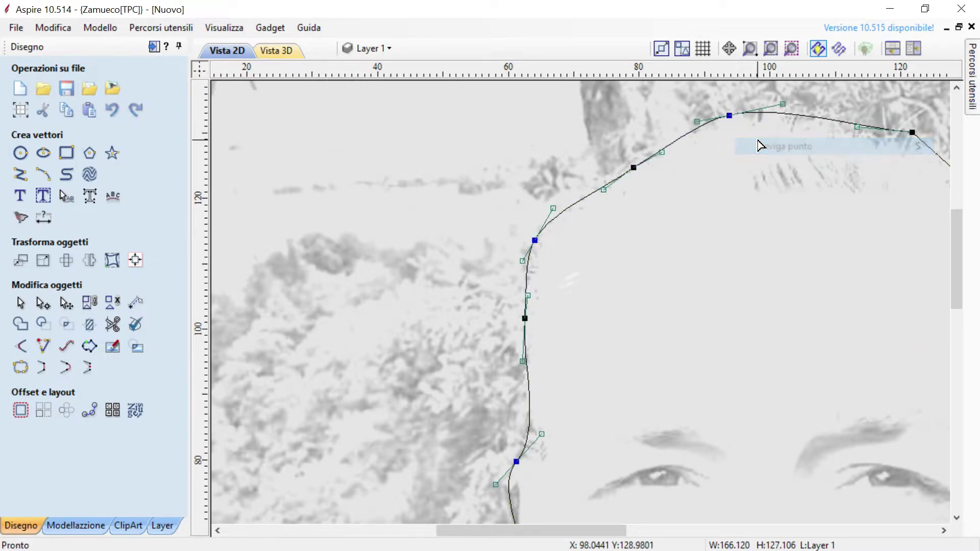
right_click(912, 132)
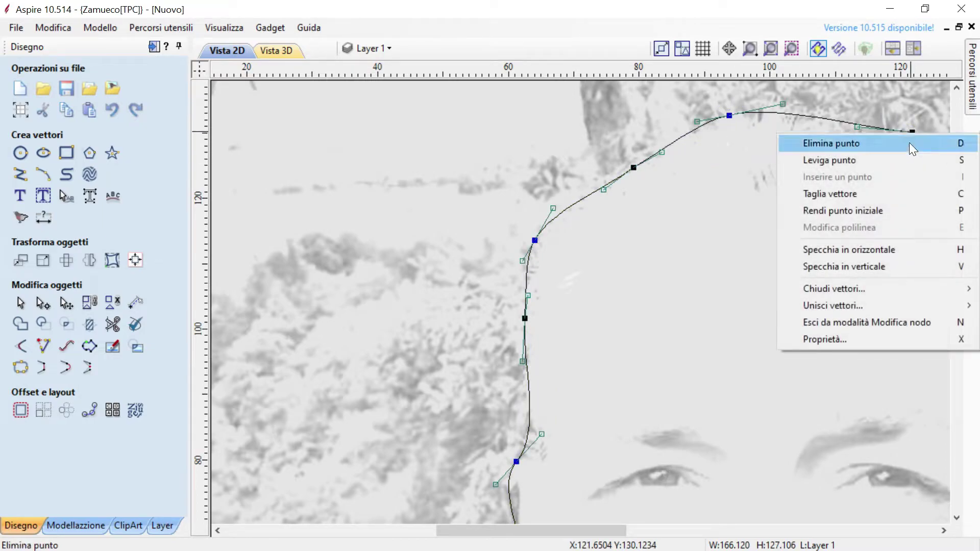
click(877, 161)
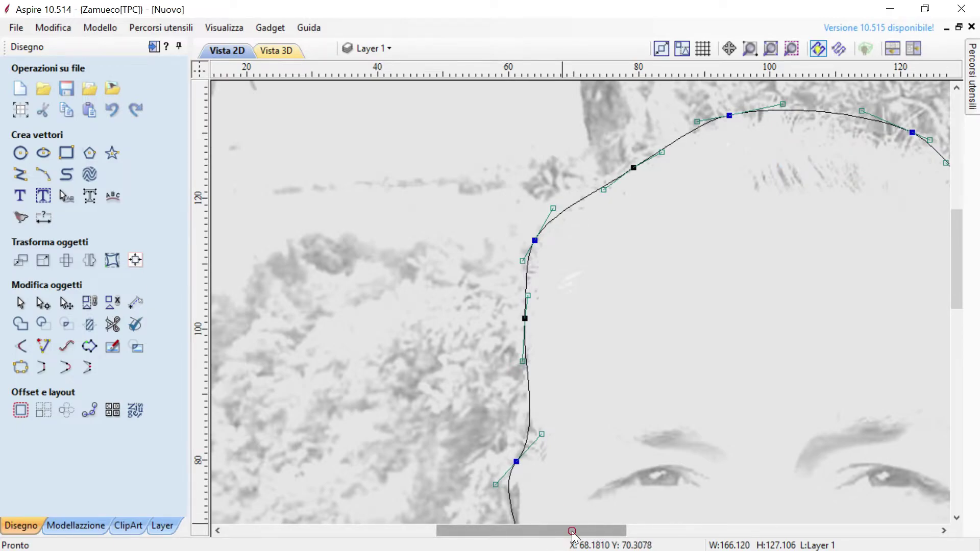
On the other side of the head, smooth the upper node, then shift the temple corner node inward and smooth it.
drag(575, 531, 724, 532)
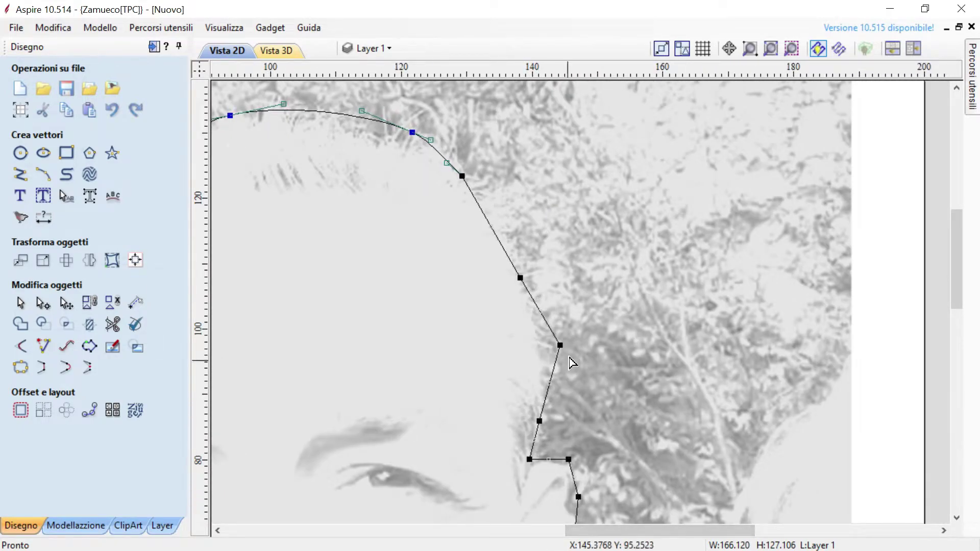
right_click(463, 176)
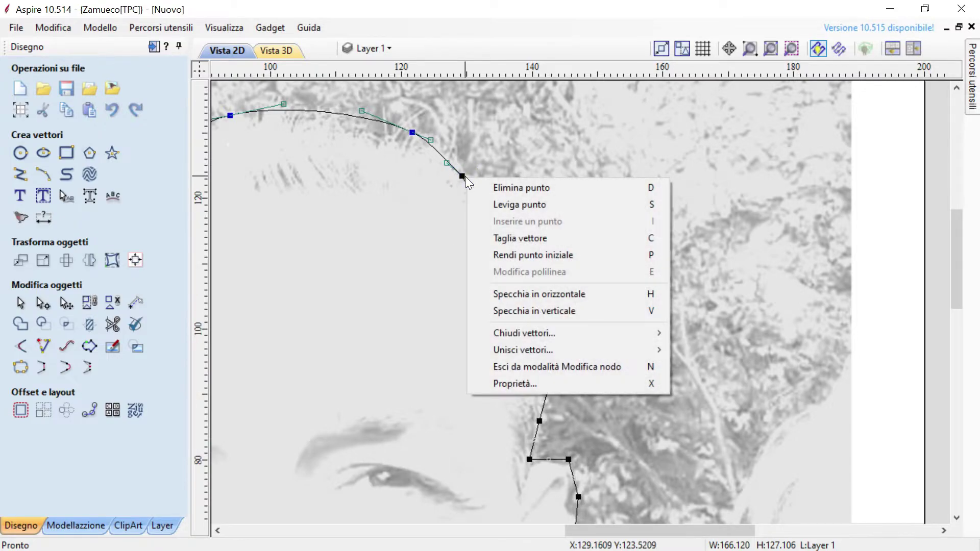
click(500, 205)
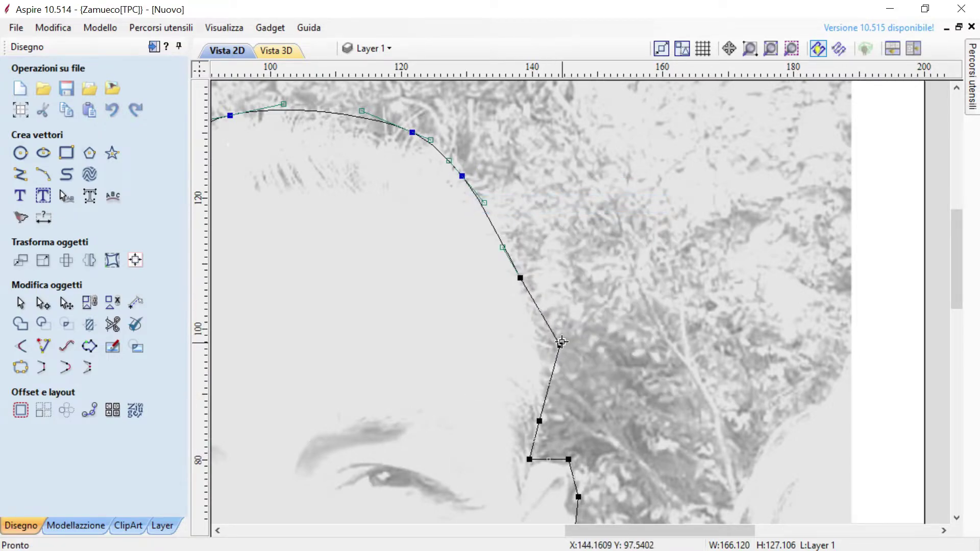
drag(560, 341, 535, 350)
right_click(534, 346)
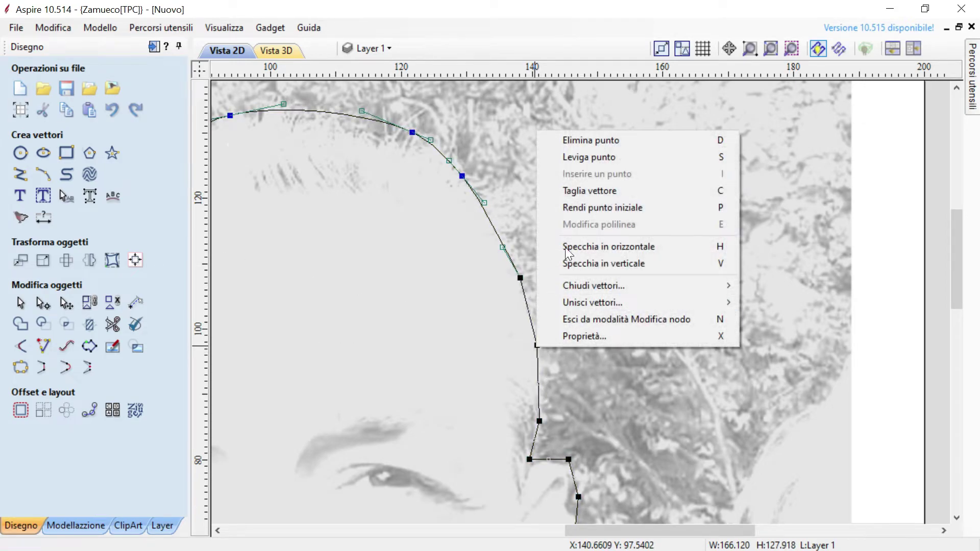
click(577, 155)
Smooth the two nodes at the top of the ear where the outline steps outward.
right_click(565, 458)
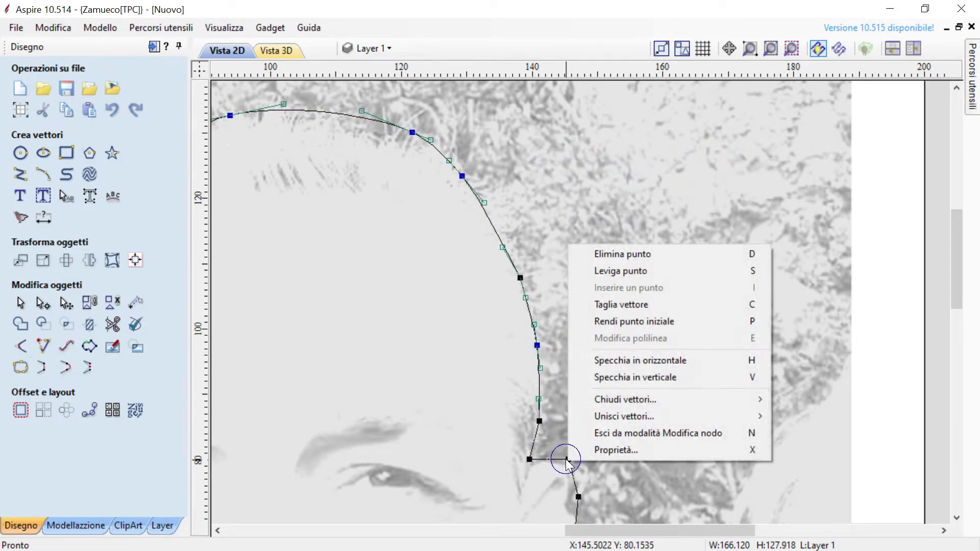
click(623, 267)
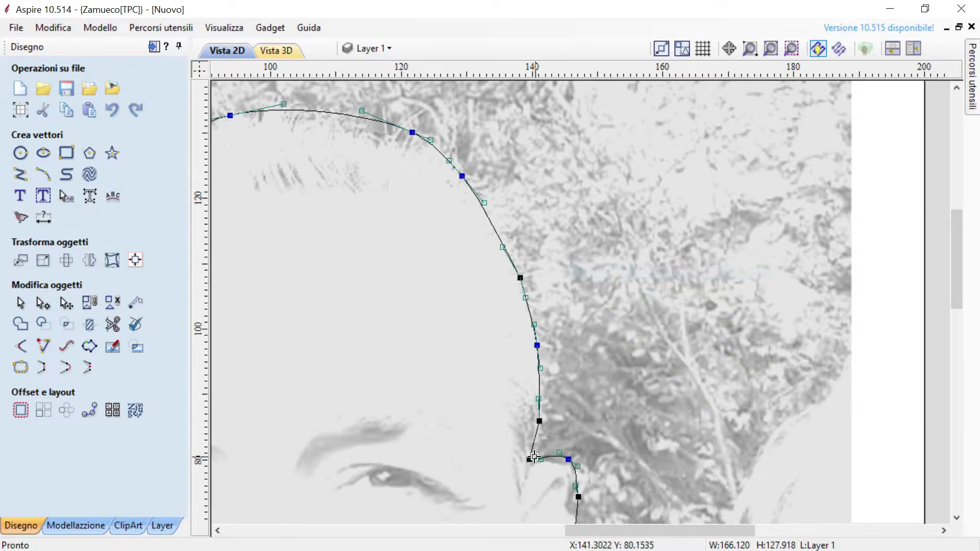
right_click(530, 460)
click(594, 270)
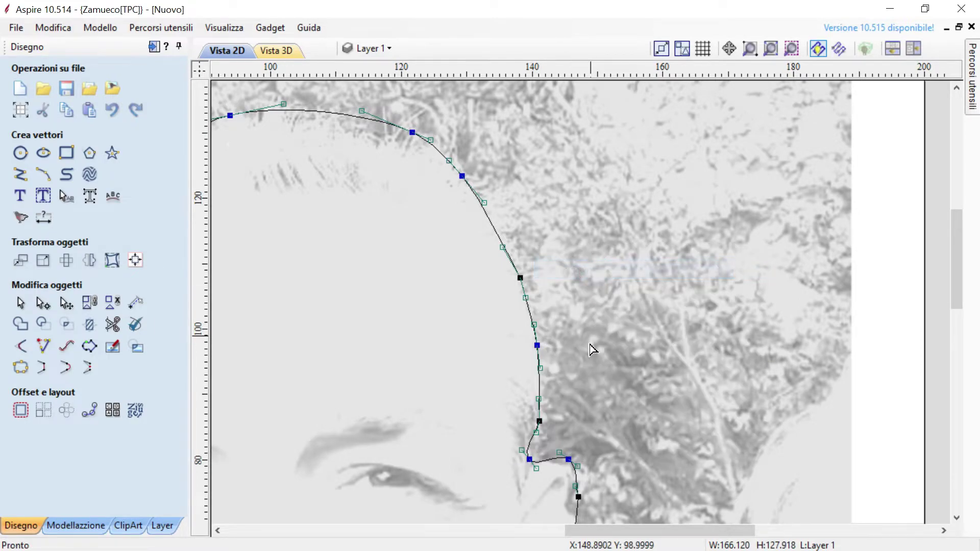
Shift the node below the ear inward to the jaw line and smooth it.
drag(957, 277, 956, 360)
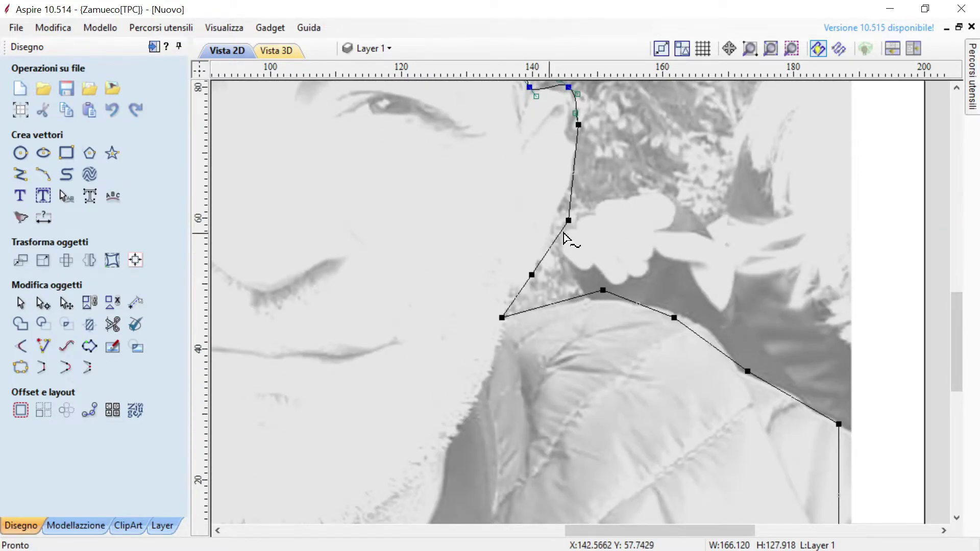
drag(571, 221, 552, 221)
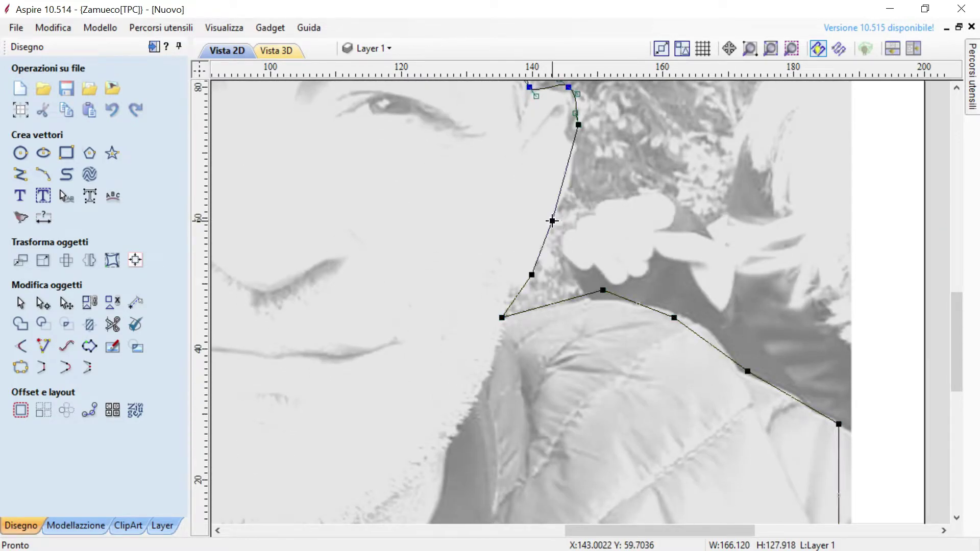
right_click(552, 220)
click(576, 249)
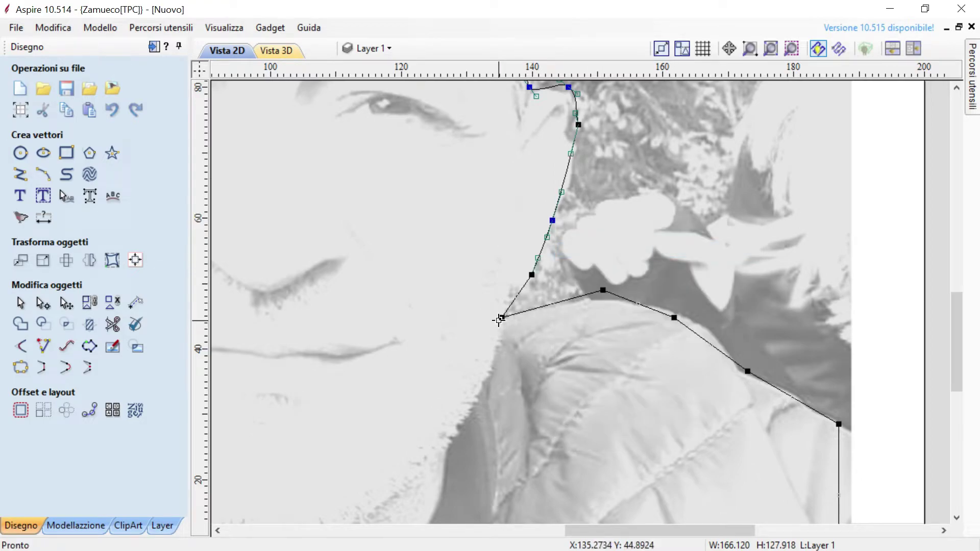
Smooth the corner node where neck meets shoulder, lower the adjacent shoulder node onto the jacket and adjust the corner's curve to follow it.
right_click(502, 317)
click(556, 349)
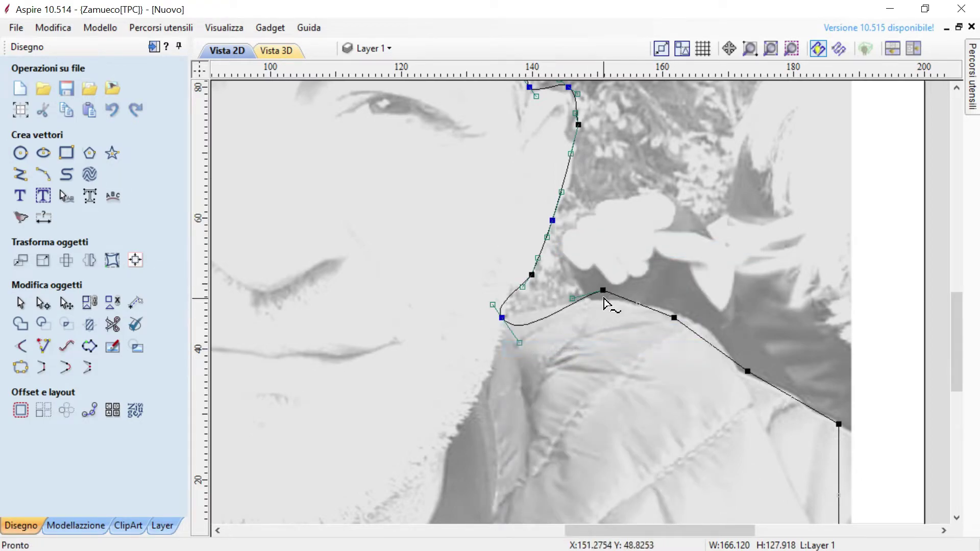
mouse_move(602, 300)
mouse_down()
mouse_move(601, 292)
mouse_move(605, 300)
mouse_up()
drag(502, 319, 476, 299)
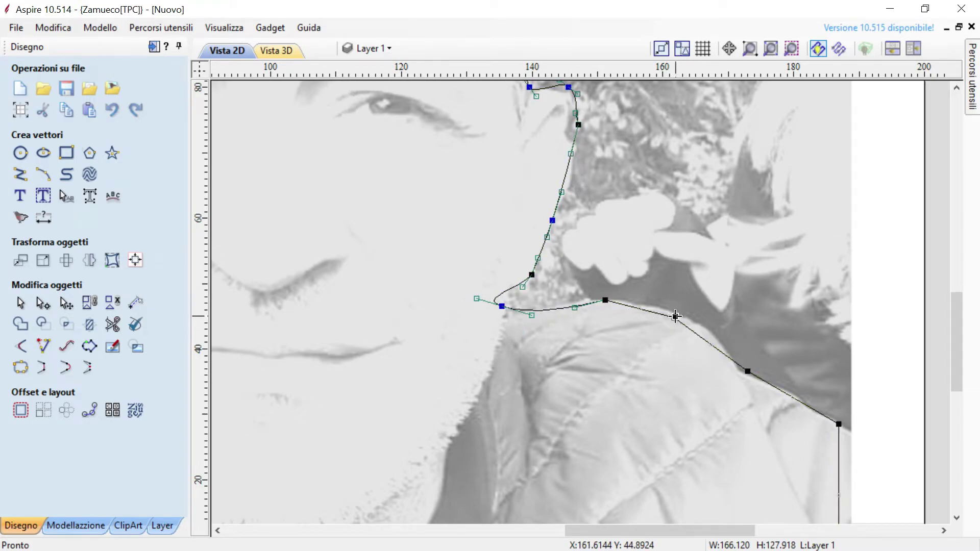
Move the next shoulder node outward along the jacket edge, then smooth it and the node at the top of the shoulder.
double_click(692, 317)
right_click(692, 318)
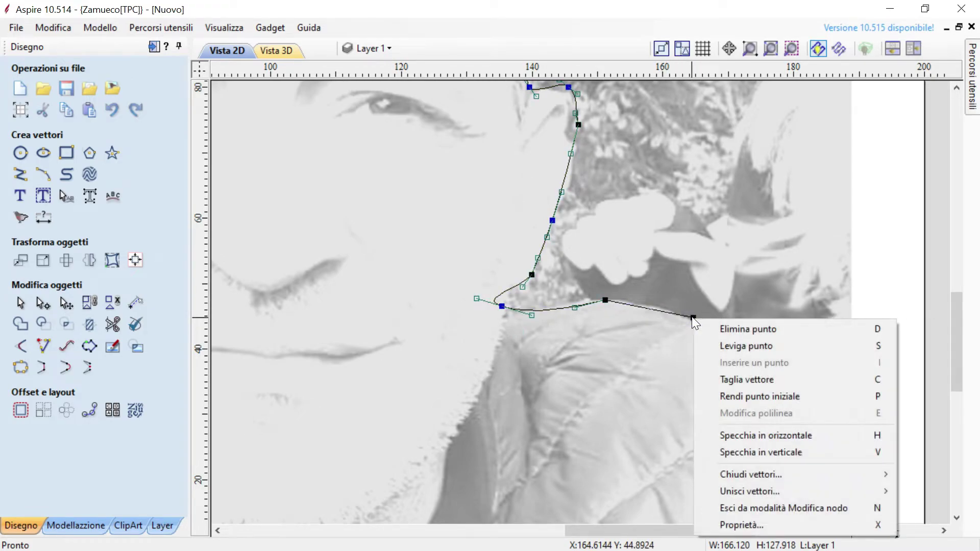
click(710, 344)
right_click(605, 302)
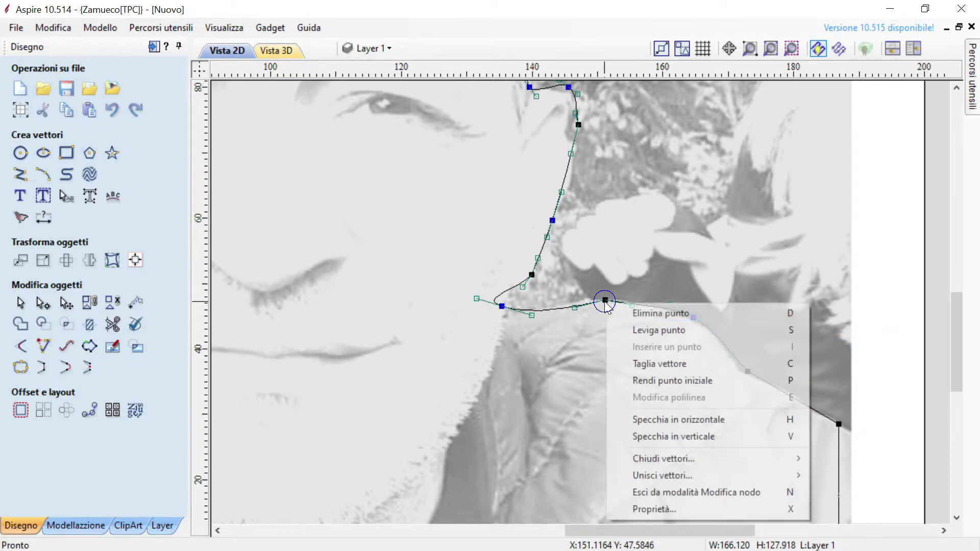
click(630, 330)
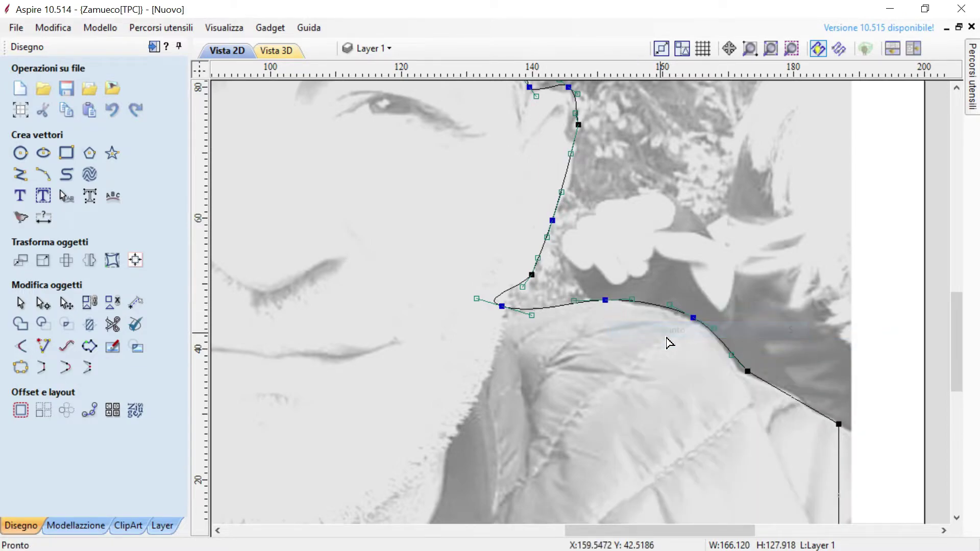
Move the outline's outer shoulder end node and the lower corner node beneath it onto the photo's edges.
drag(604, 531, 681, 530)
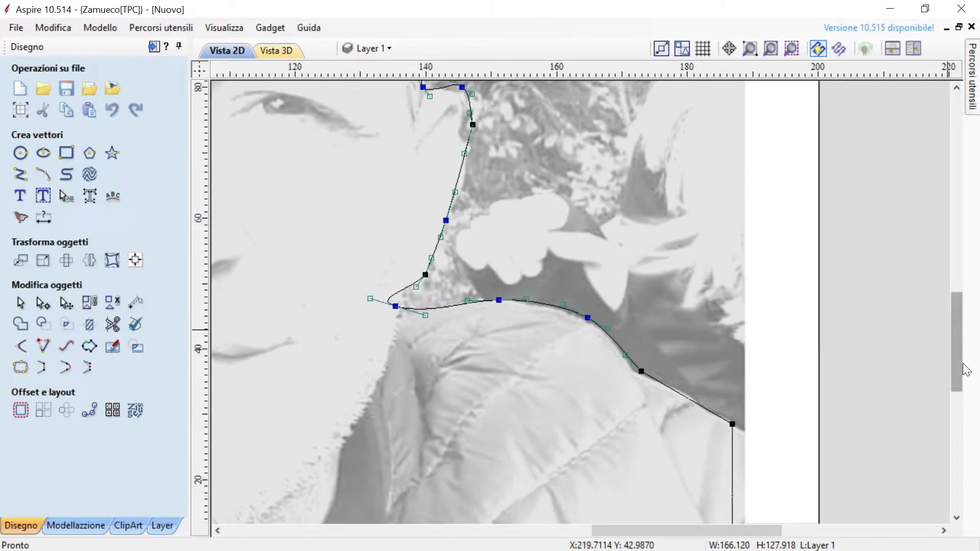
drag(957, 357, 965, 401)
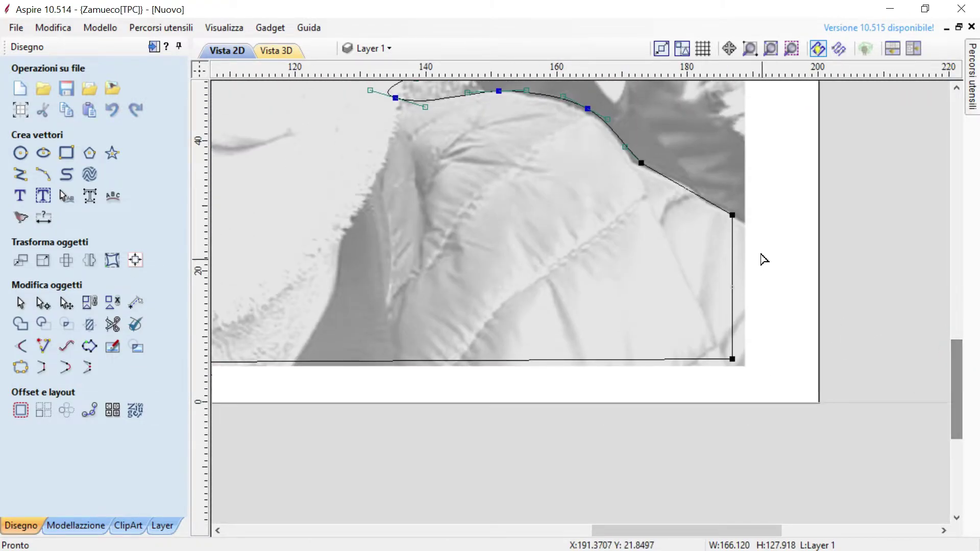
click(733, 215)
drag(735, 217, 744, 222)
drag(732, 359, 744, 368)
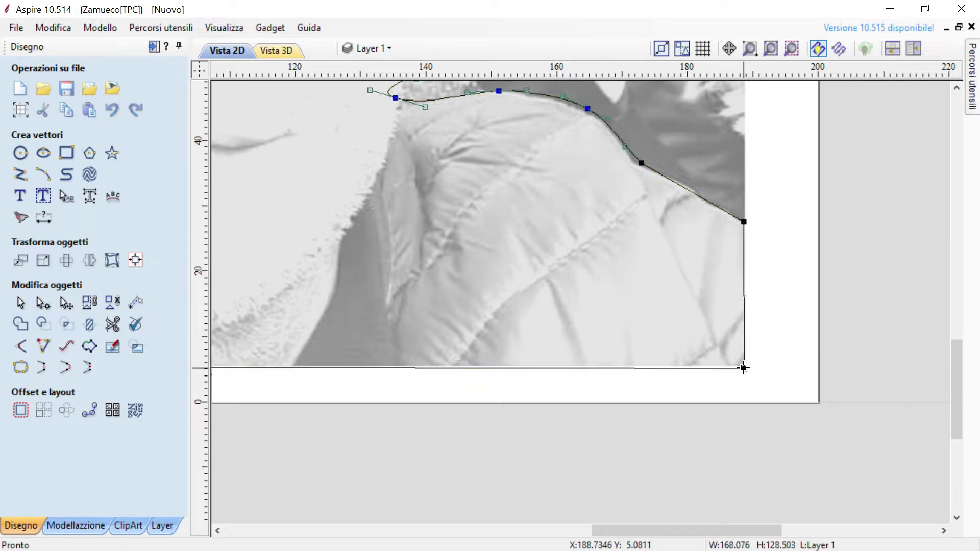
Move the outline's start node below the opposite shoulder up onto the photo's lower edge.
drag(658, 531, 444, 531)
drag(511, 397, 509, 365)
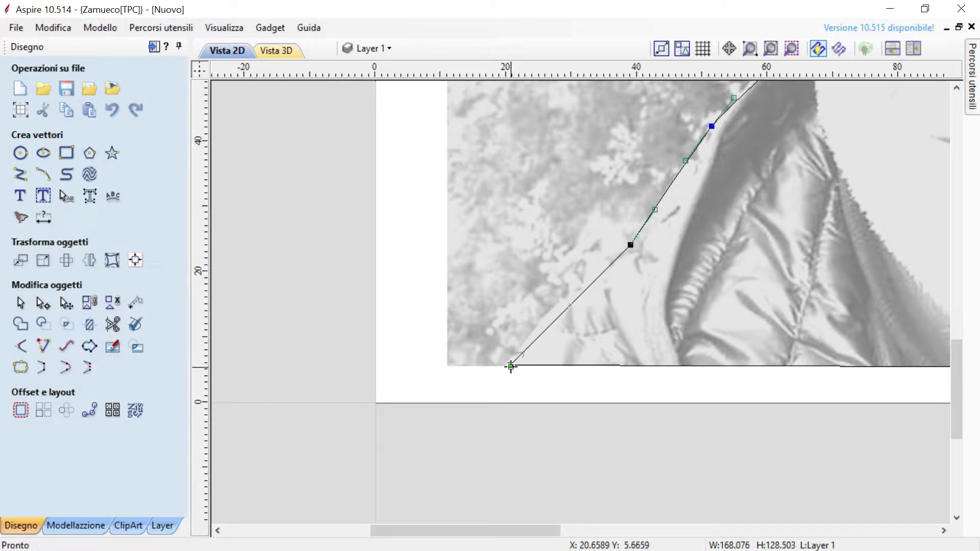
click(510, 366)
Pull the midpoint of the outline's lowest sleeve segment about 1.5 mm outward to follow the jacket, and exit node editing.
right_click(564, 307)
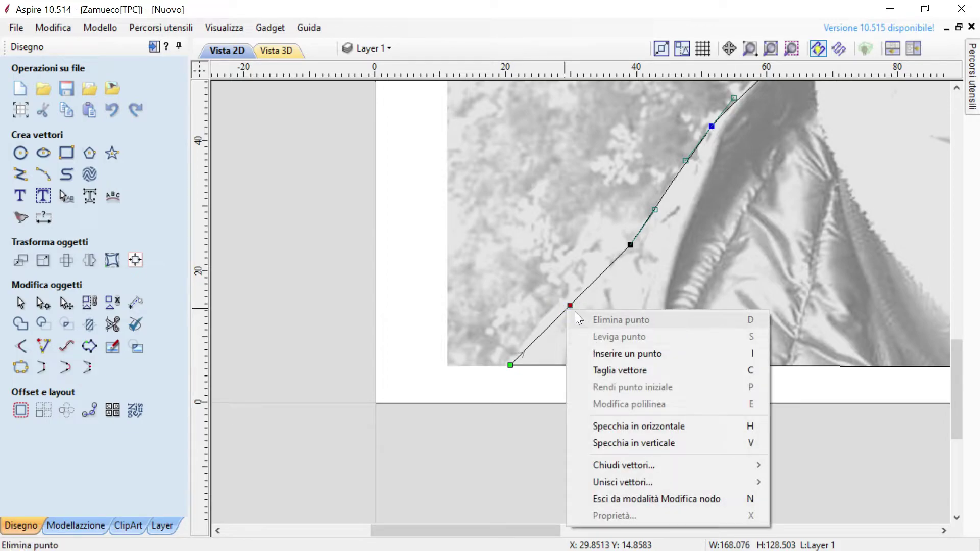
key(s)
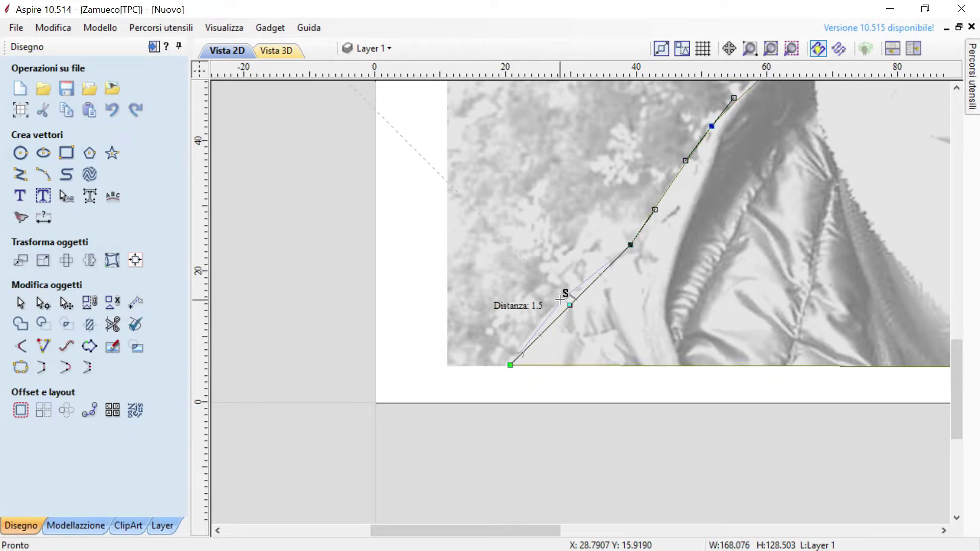
key(Escape)
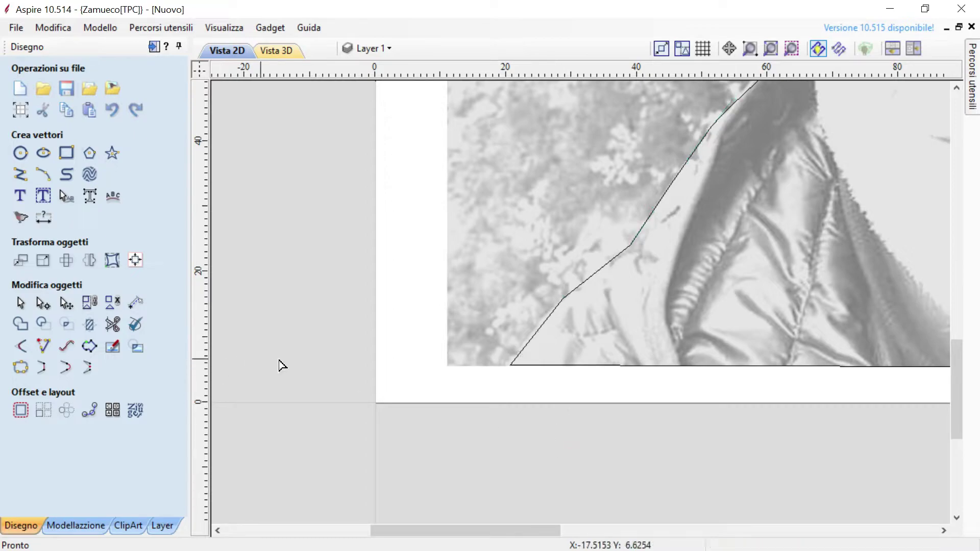
scroll(517, 480, down, 1)
scroll(517, 479, down, 2)
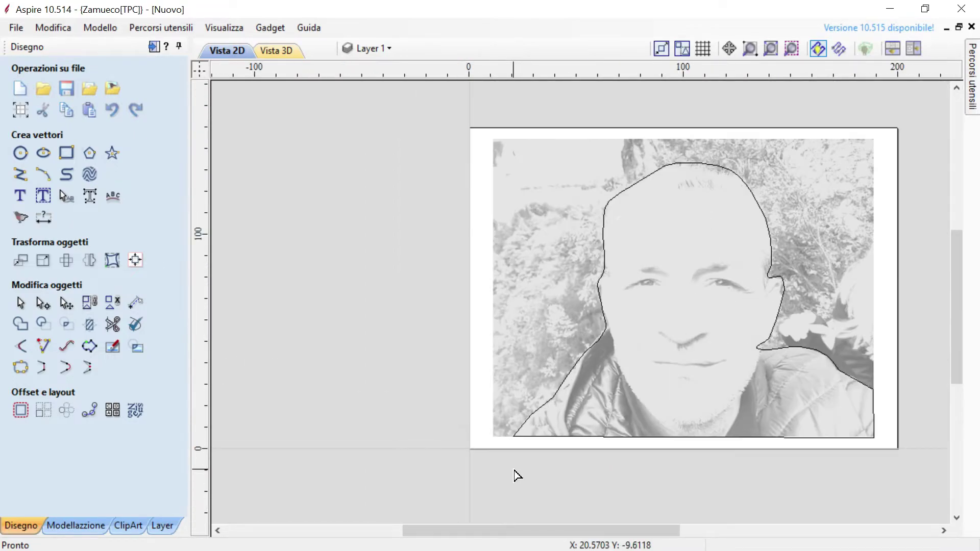
Create a domed component from the portrait outline with a 45° angle, scaled to an exact height of 2 mm, and return to the 2D view.
drag(527, 530, 587, 536)
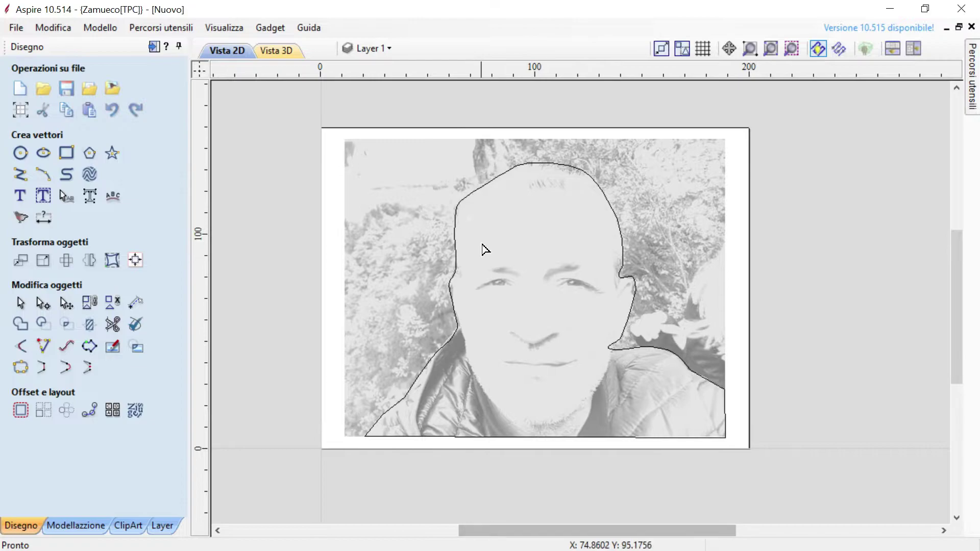
click(485, 183)
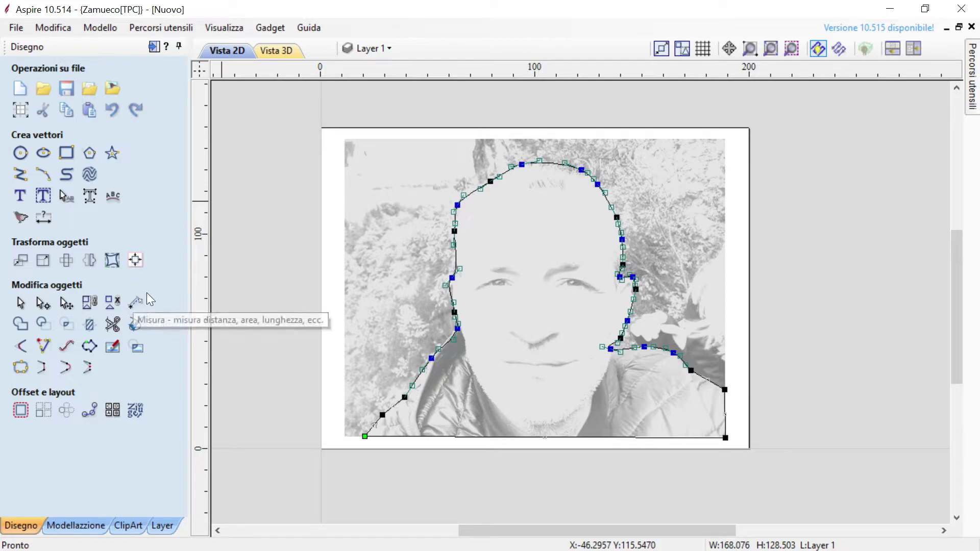
click(72, 526)
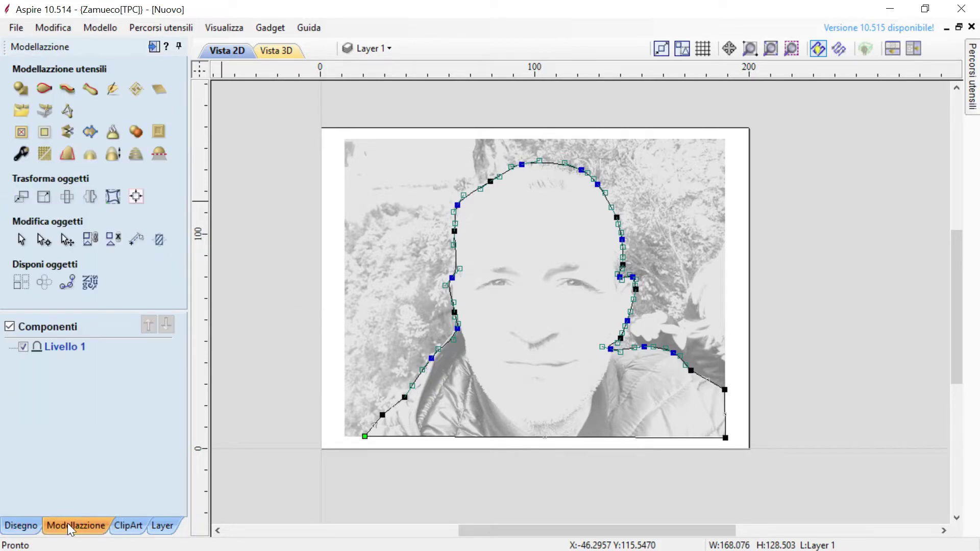
click(24, 94)
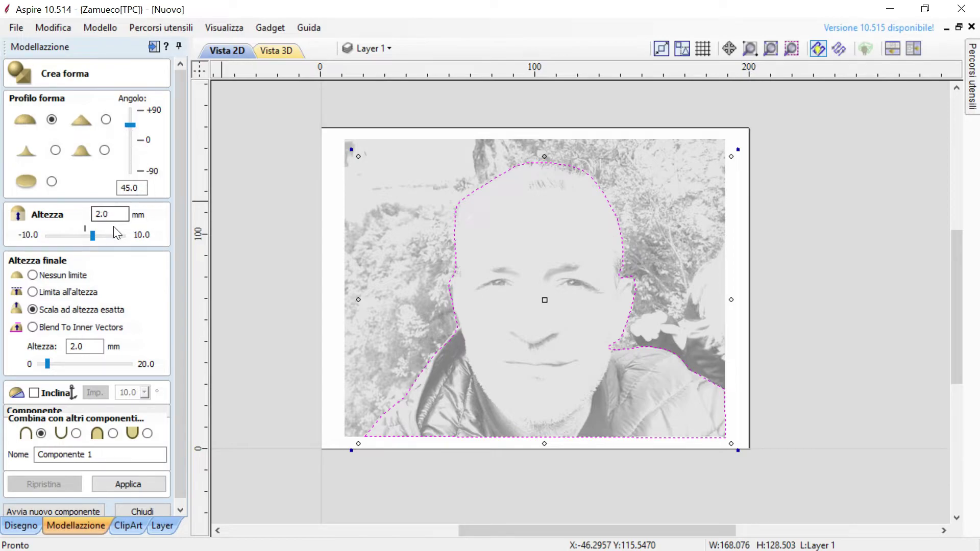
drag(183, 297, 181, 323)
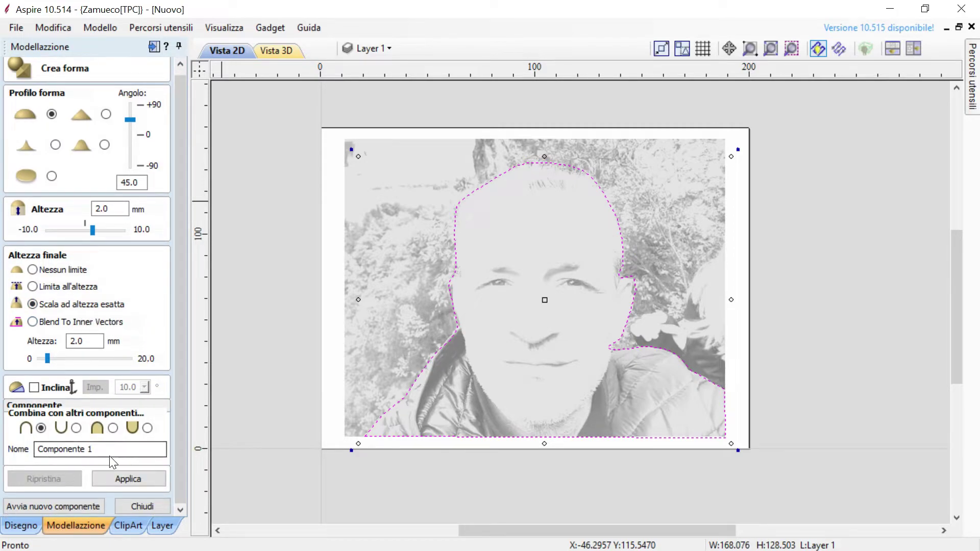
drag(99, 450, 6, 458)
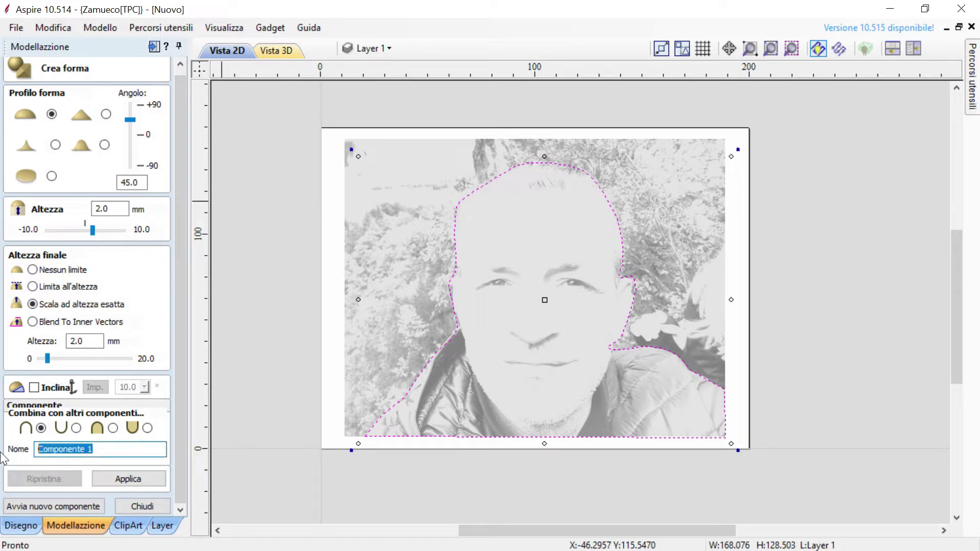
click(96, 450)
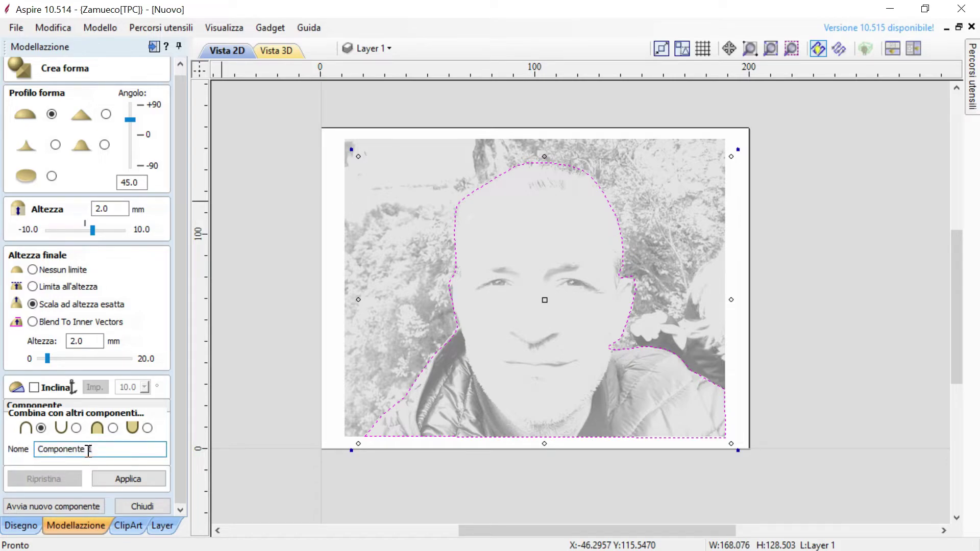
click(136, 484)
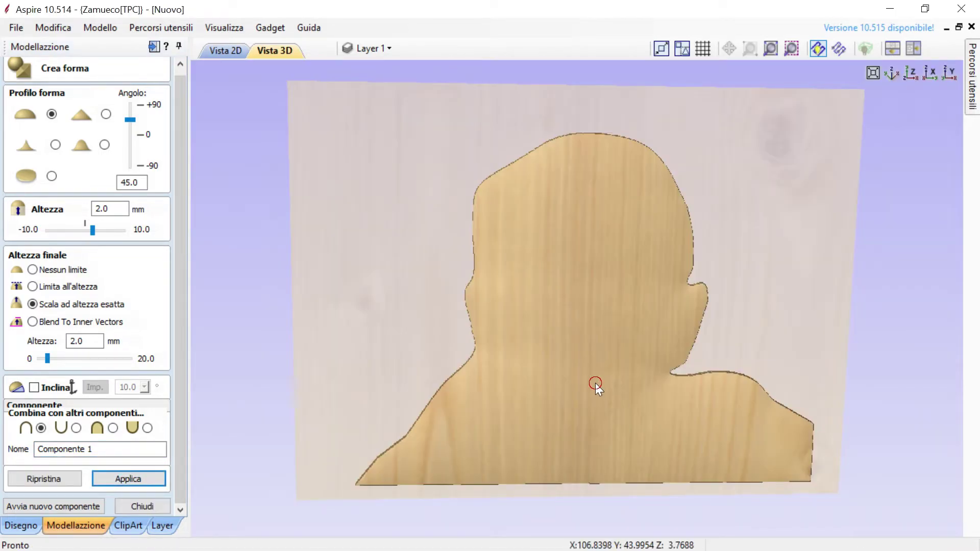
mouse_move(595, 384)
mouse_down()
mouse_move(564, 212)
mouse_move(600, 374)
mouse_up()
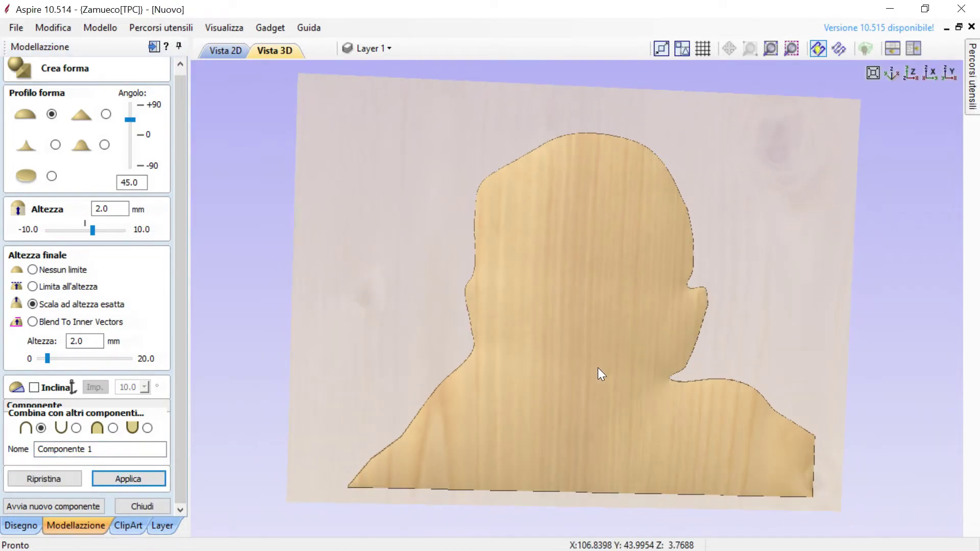
click(225, 50)
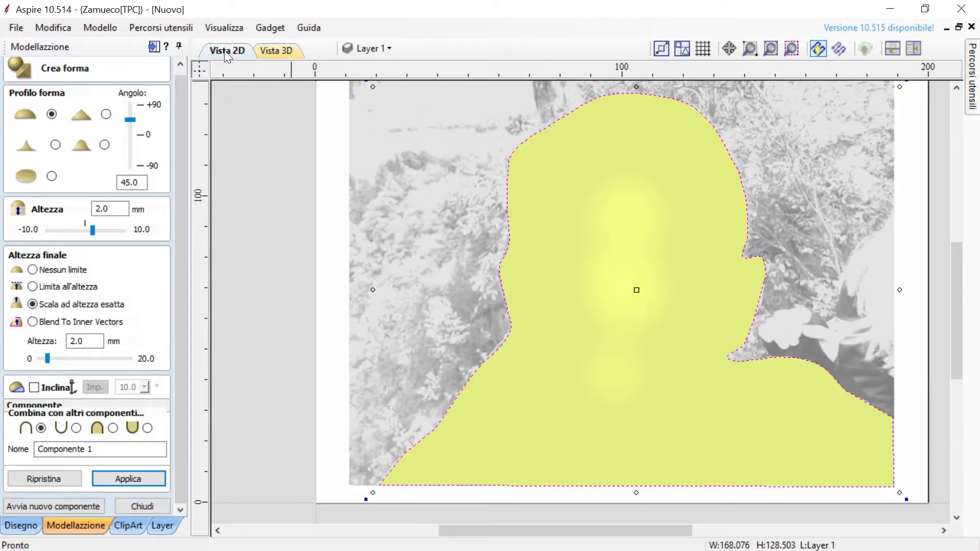
click(150, 504)
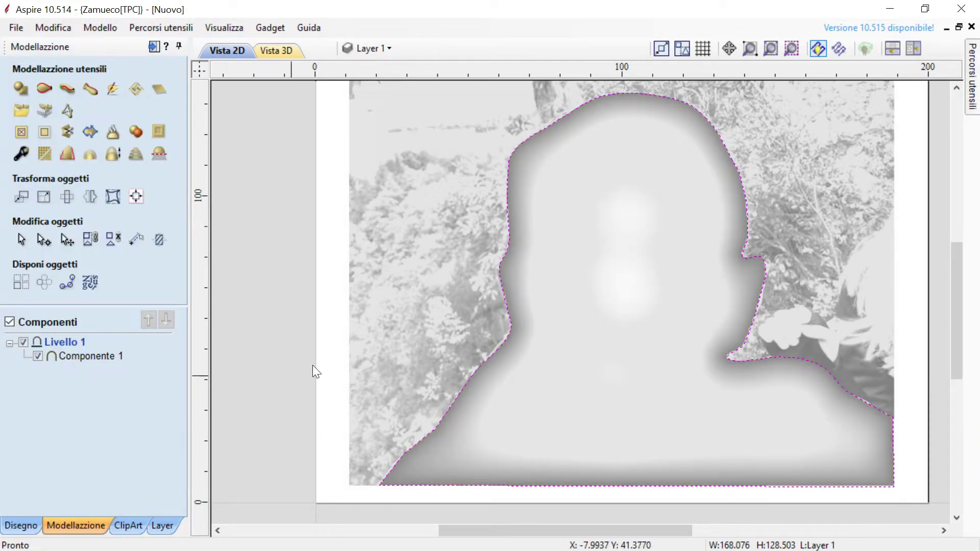
Delete the portrait outline vector, keeping the domed component.
click(511, 230)
right_click(510, 230)
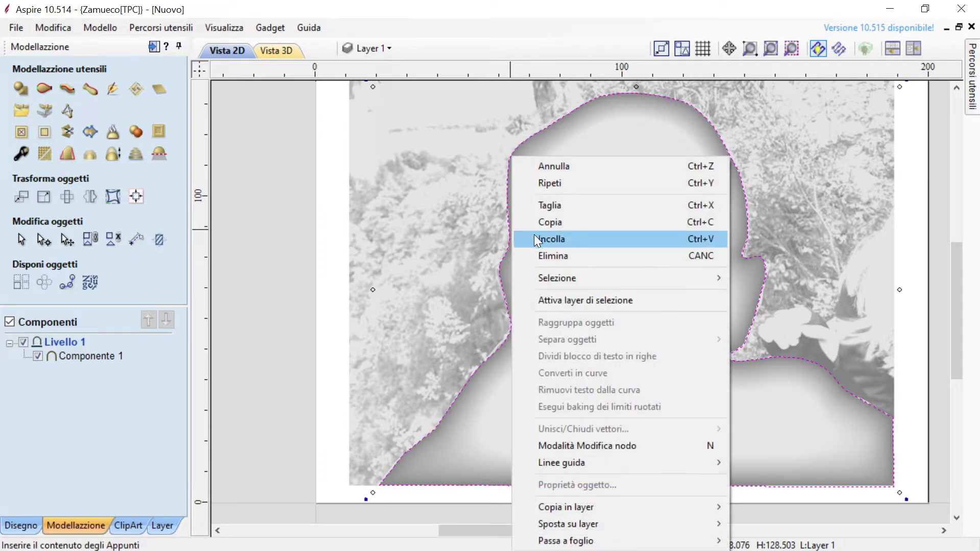
click(542, 255)
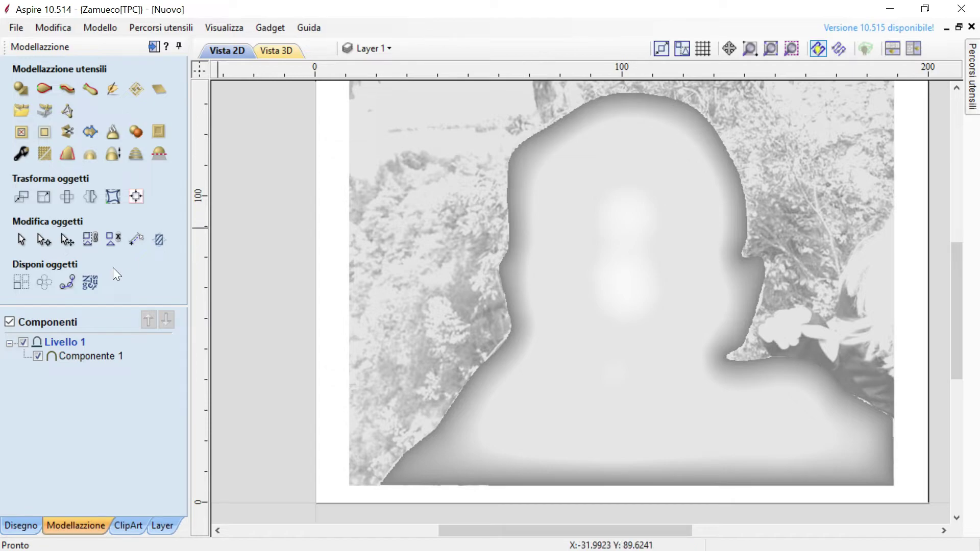
Create a relief component from the portrait photo and show the combined model in 3D.
click(428, 181)
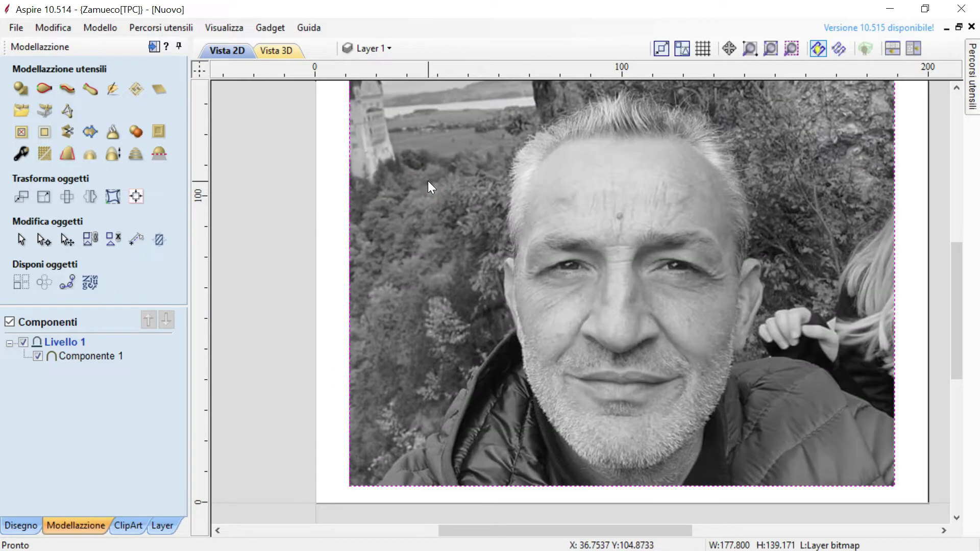
click(593, 235)
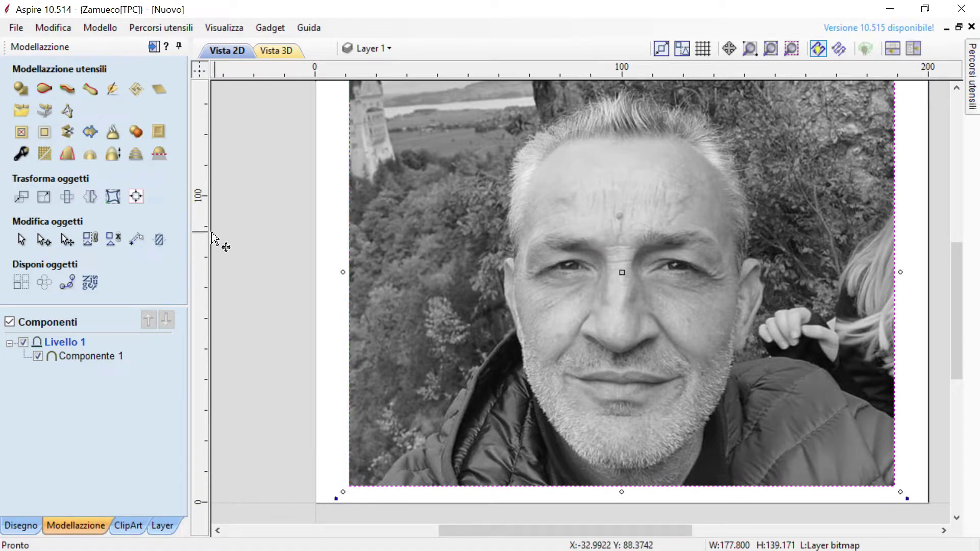
click(45, 111)
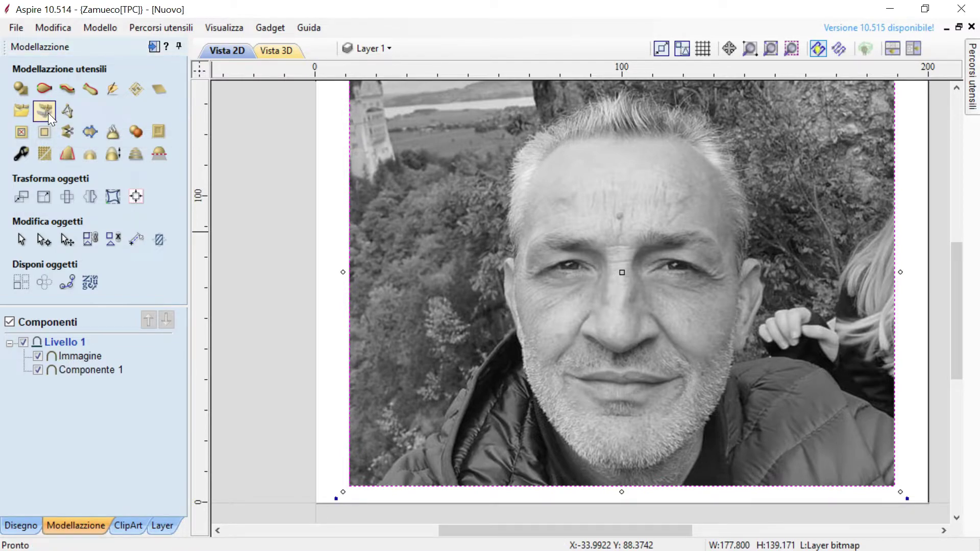
click(278, 49)
scroll(664, 318, up, 5)
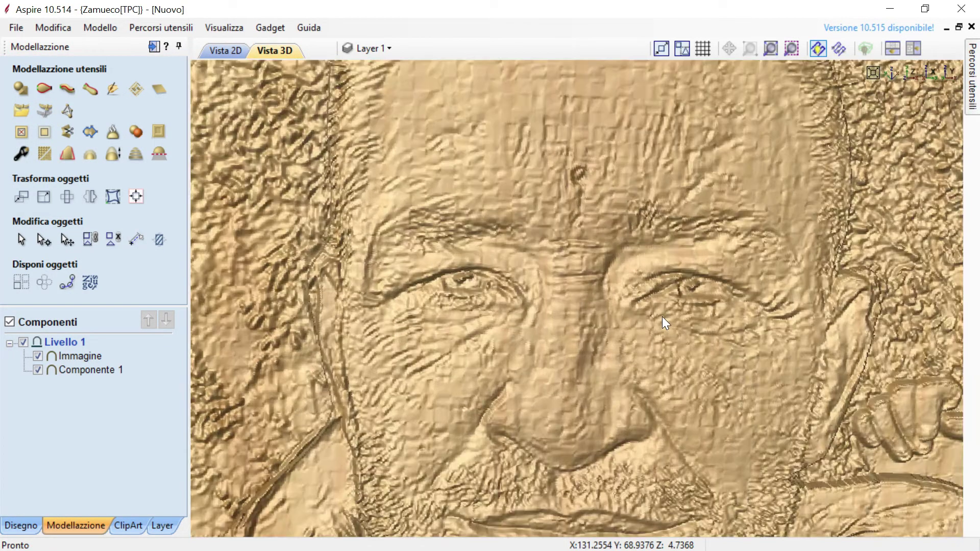
scroll(660, 316, down, 1)
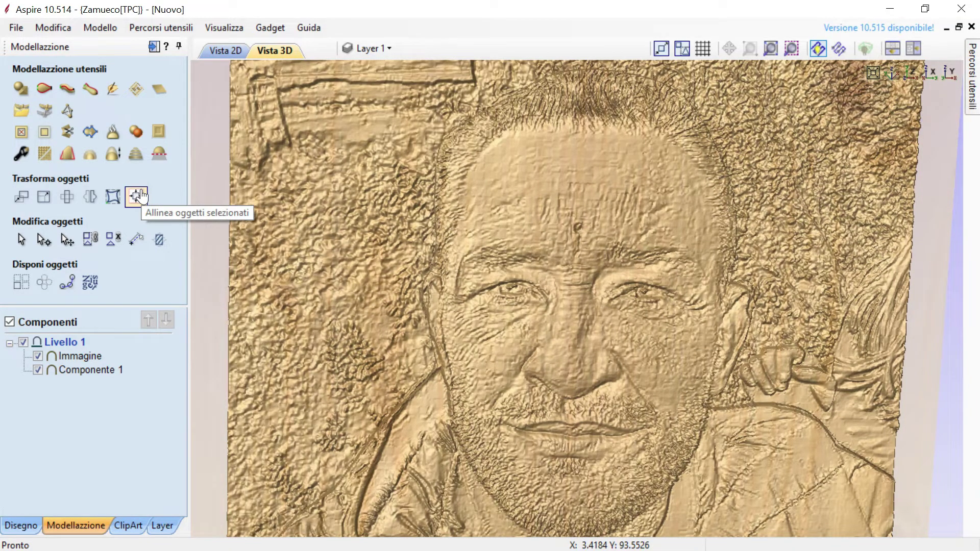
Smooth the whole combined model by 26% and bake the smoothing into its own component.
click(48, 153)
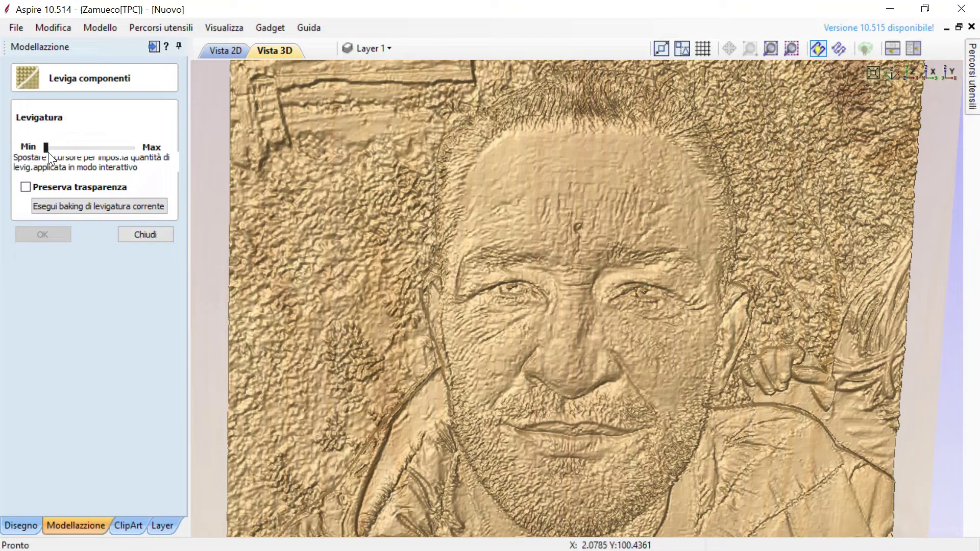
drag(47, 148, 70, 150)
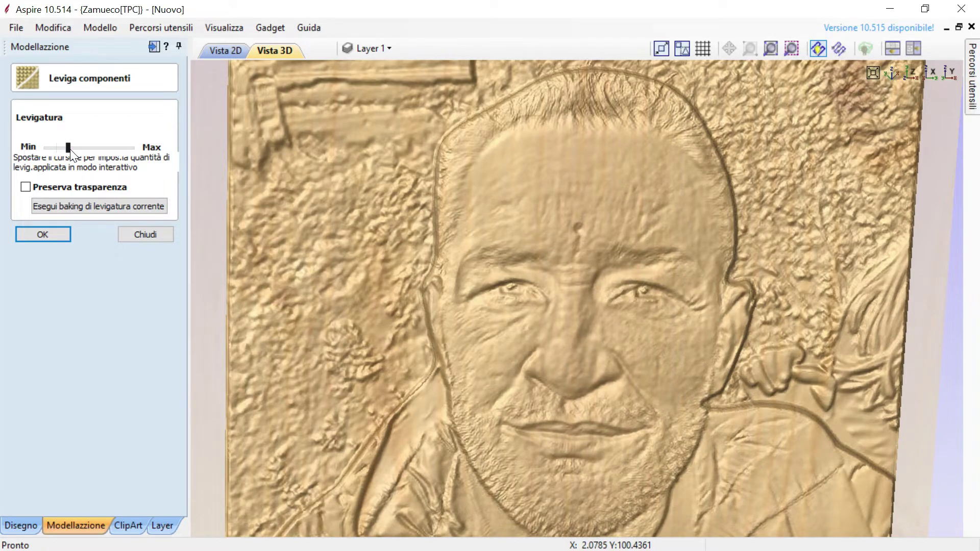
click(96, 206)
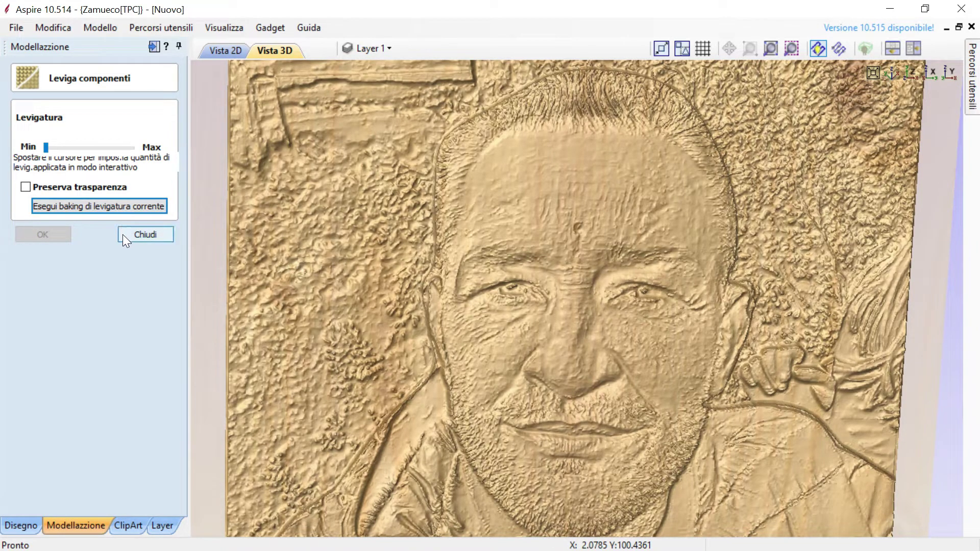
click(123, 234)
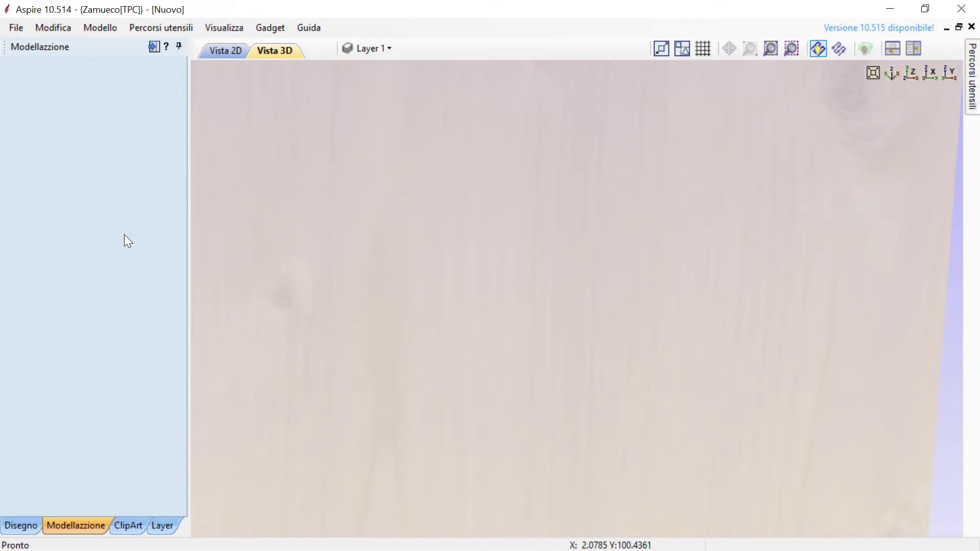
scroll(645, 327, down, 3)
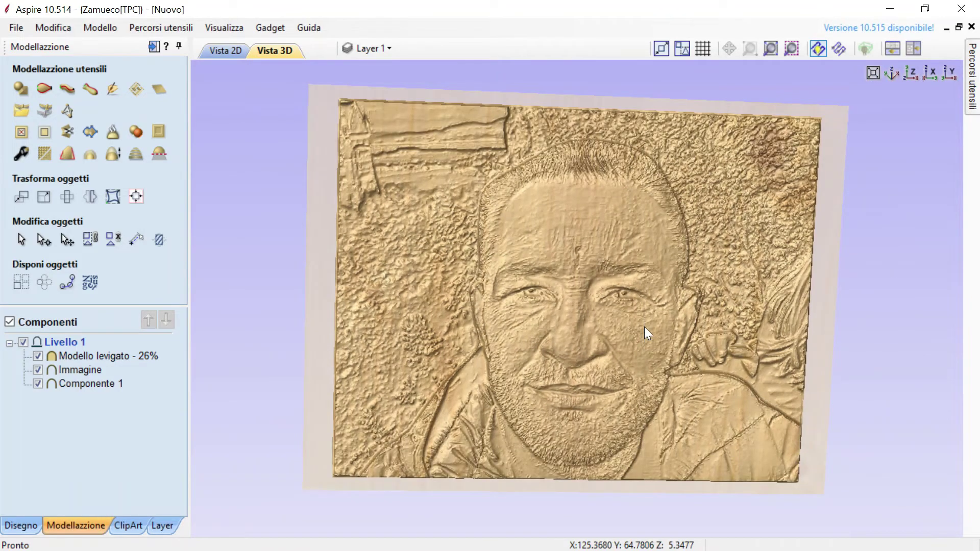
Start a 3D roughing toolpath and accept the material setup with 20 mm thickness, Z zero on the material surface and 0 mm gap above the model.
mouse_move(976, 90)
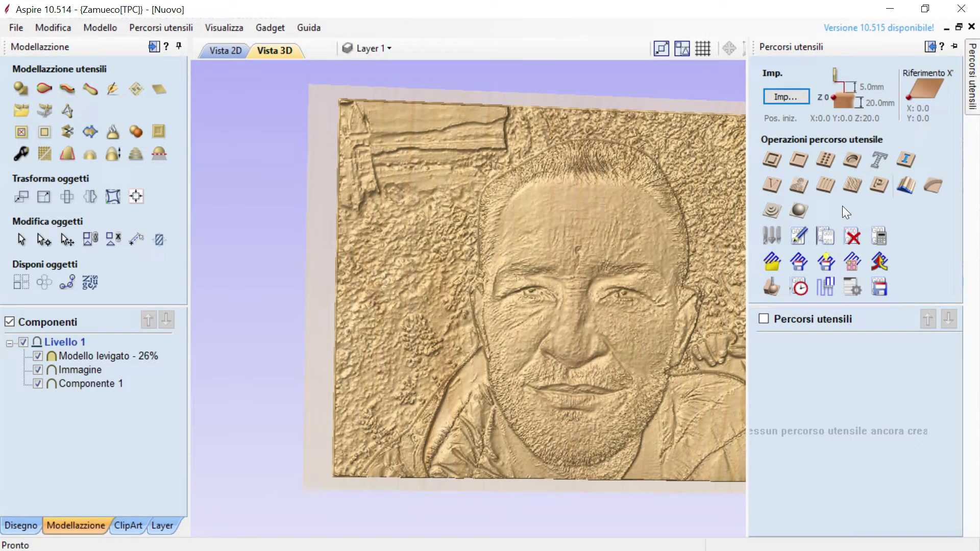
click(772, 210)
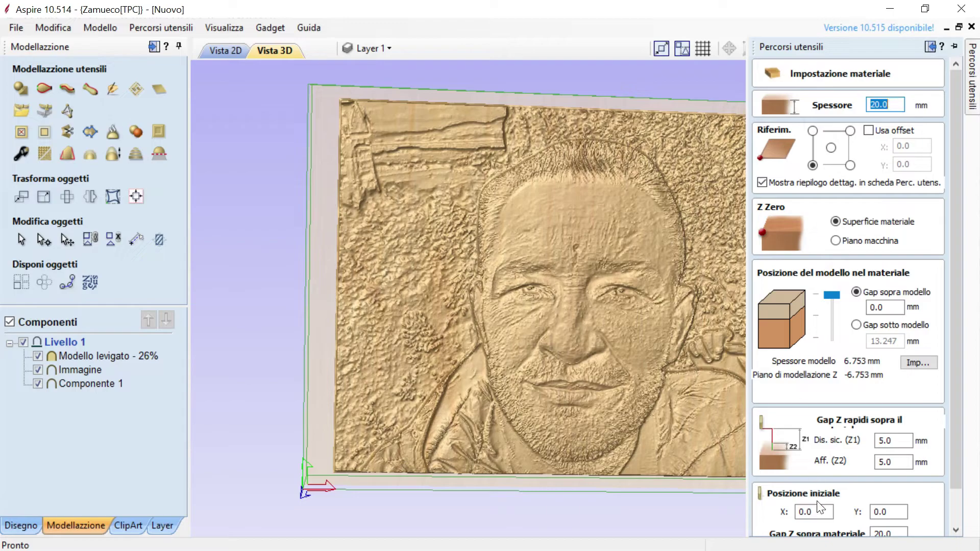
drag(960, 393, 960, 434)
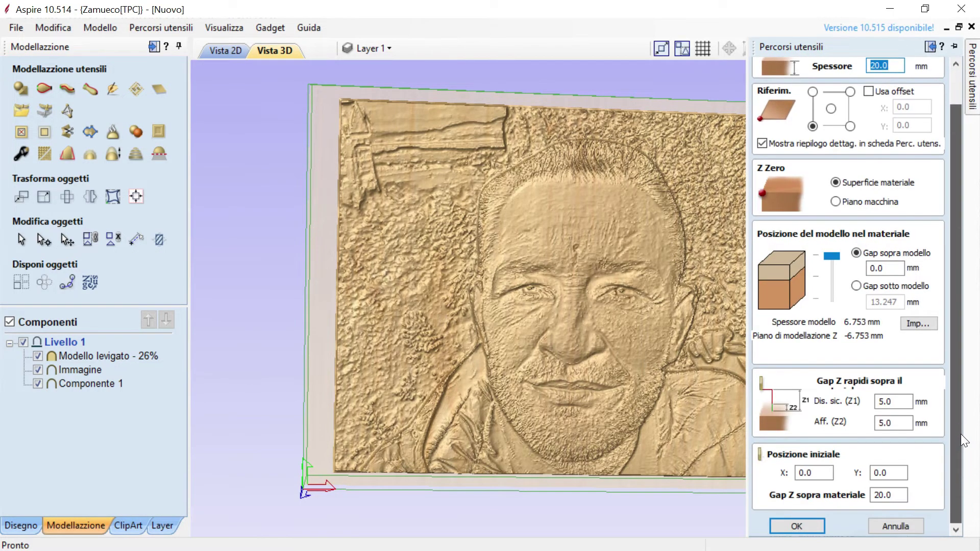
click(808, 526)
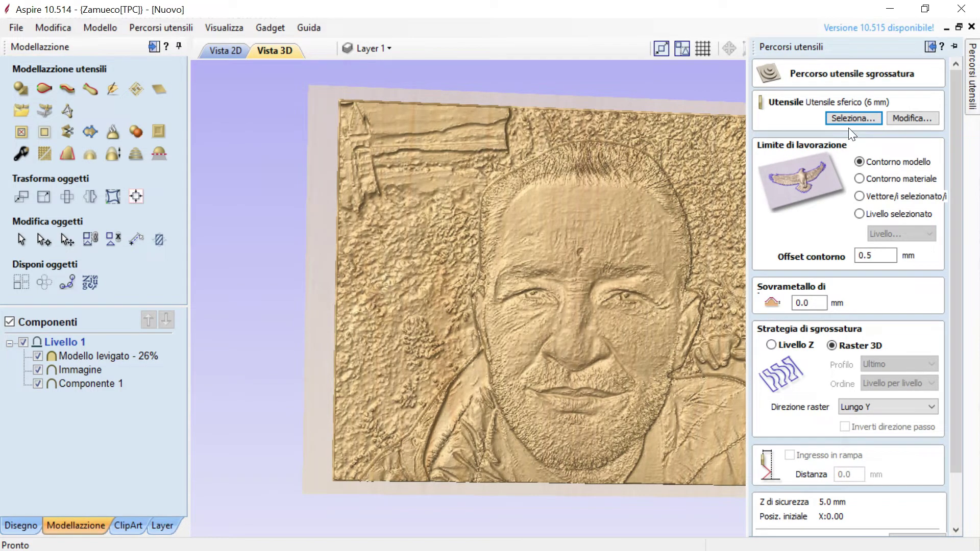
Calculate the 3D roughing toolpath with the 6 mm ball nose tool, model boundary, 0.5 mm boundary offset and 3D raster along Y.
click(847, 120)
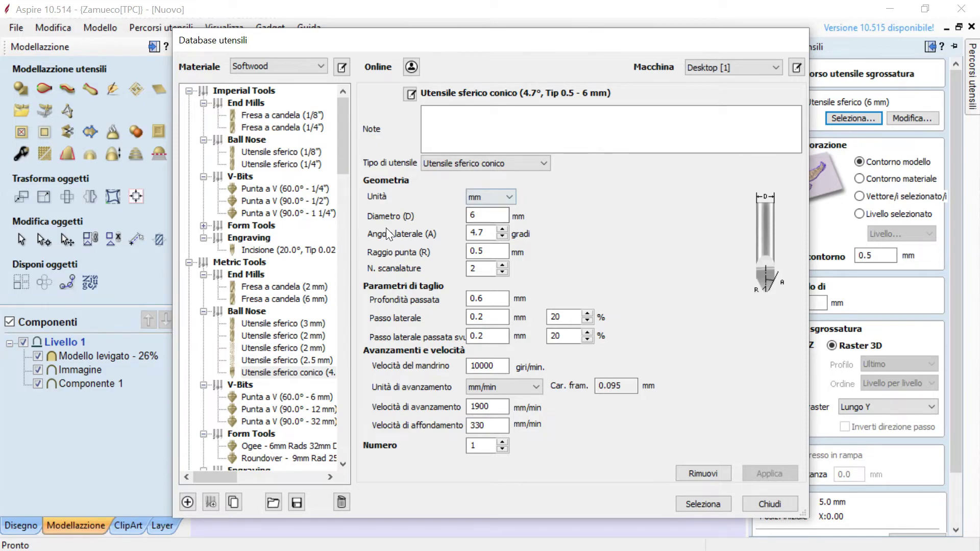
click(769, 504)
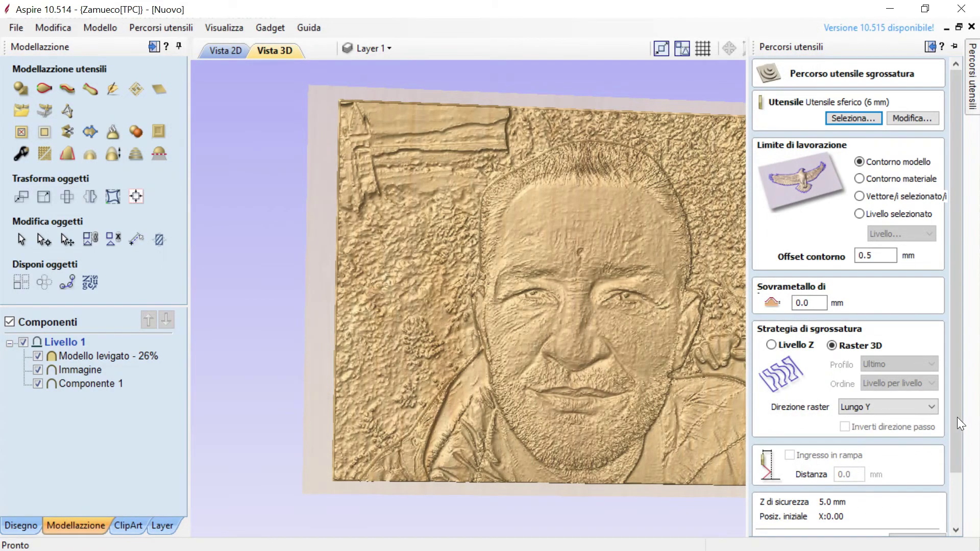
drag(957, 417, 957, 468)
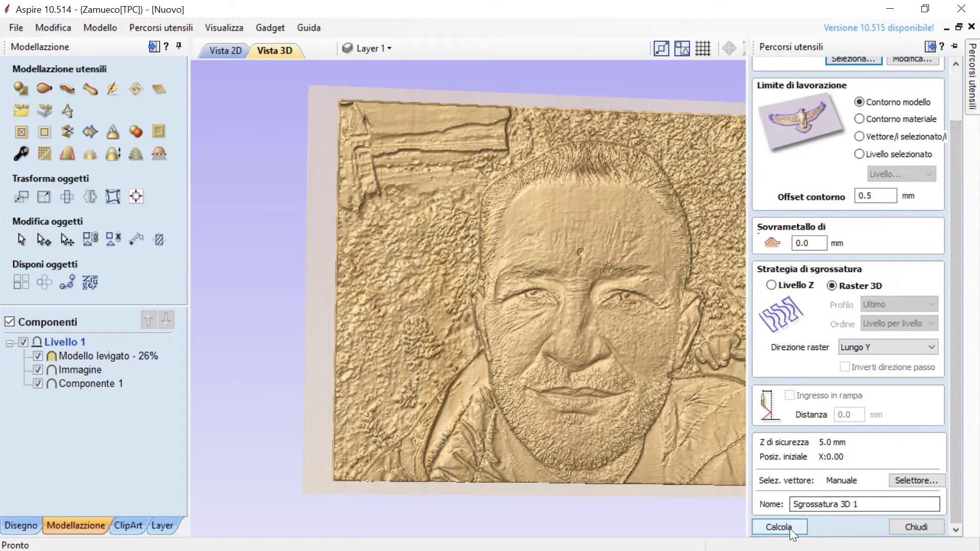
click(778, 527)
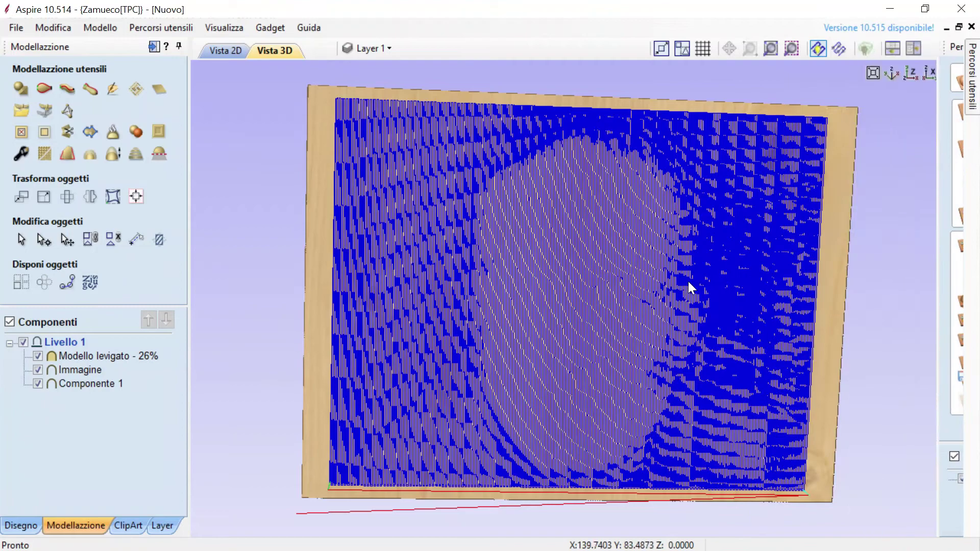
mouse_move(975, 92)
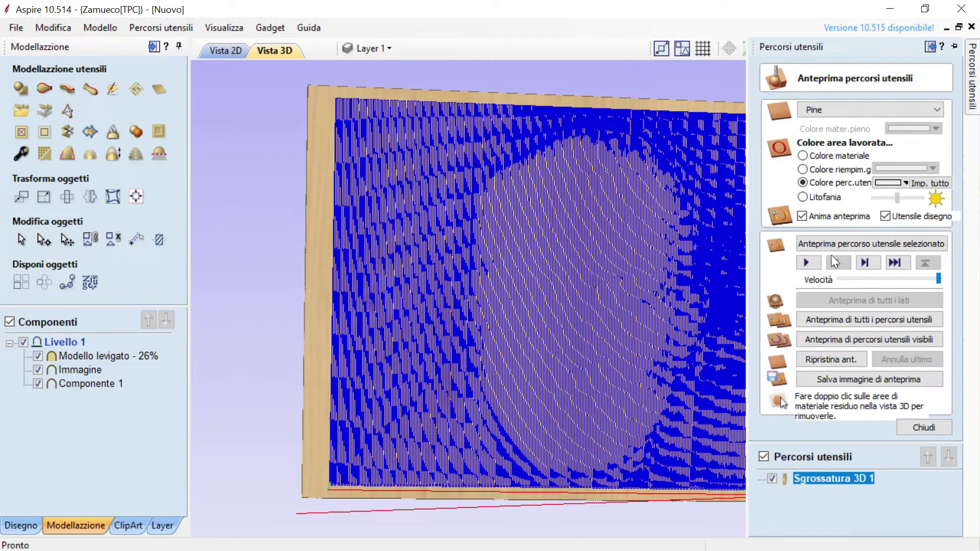